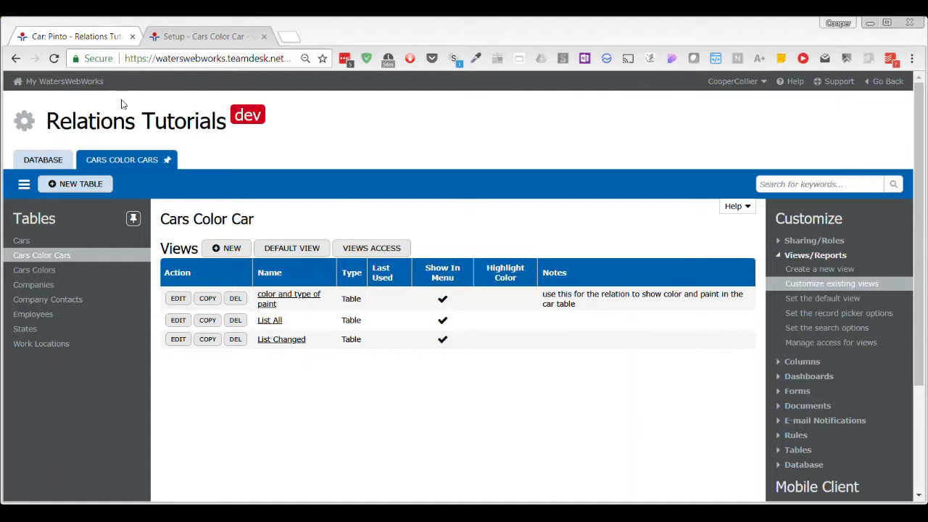
Open the record of the green car color with Water paint in the Cars Colors table.
{"action": "left_click", "coordinate": [74, 36]}
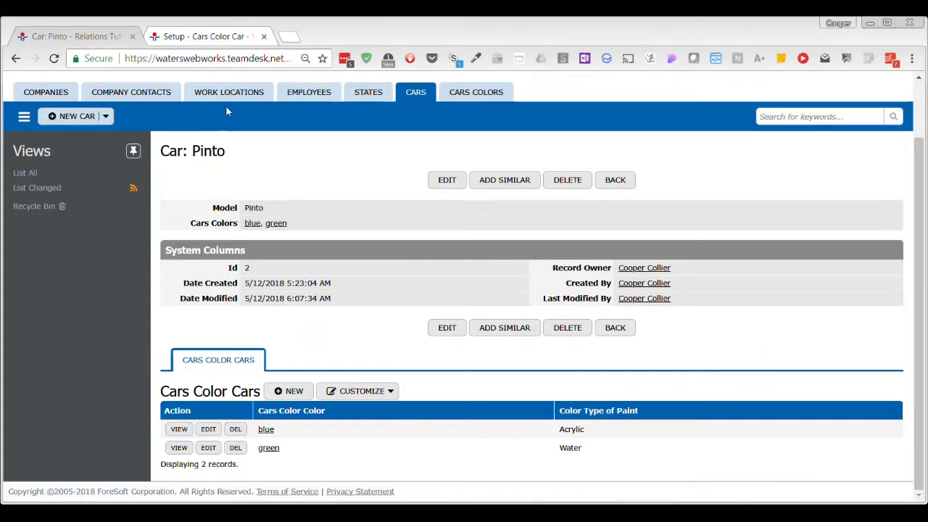
{"action": "left_click", "coordinate": [484, 100]}
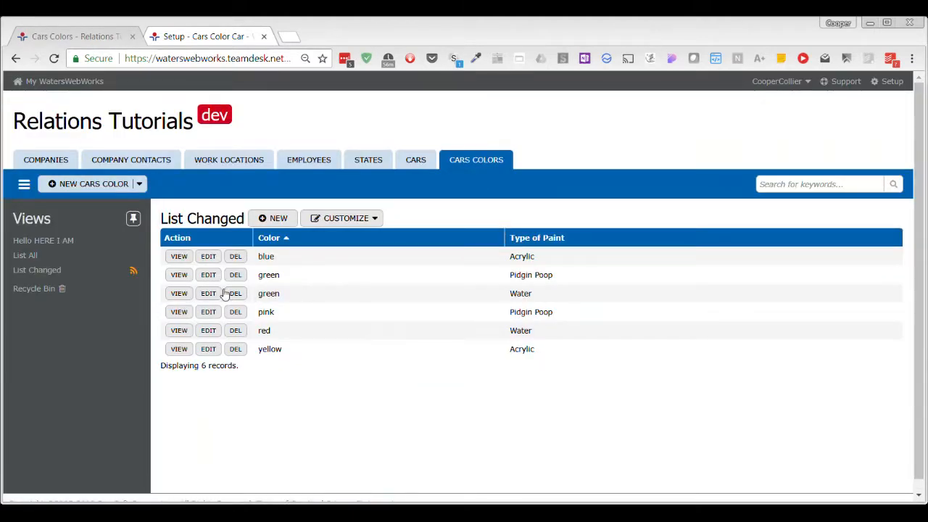
{"action": "left_click", "coordinate": [178, 293]}
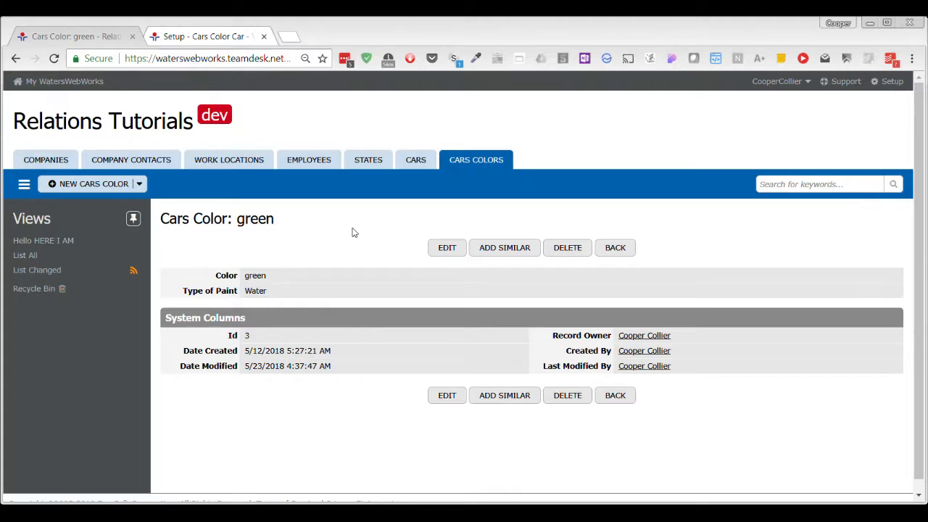
Delete the "Hello HERE I AM" view from the Cars Colors table in the database setup.
{"action": "left_click", "coordinate": [200, 38]}
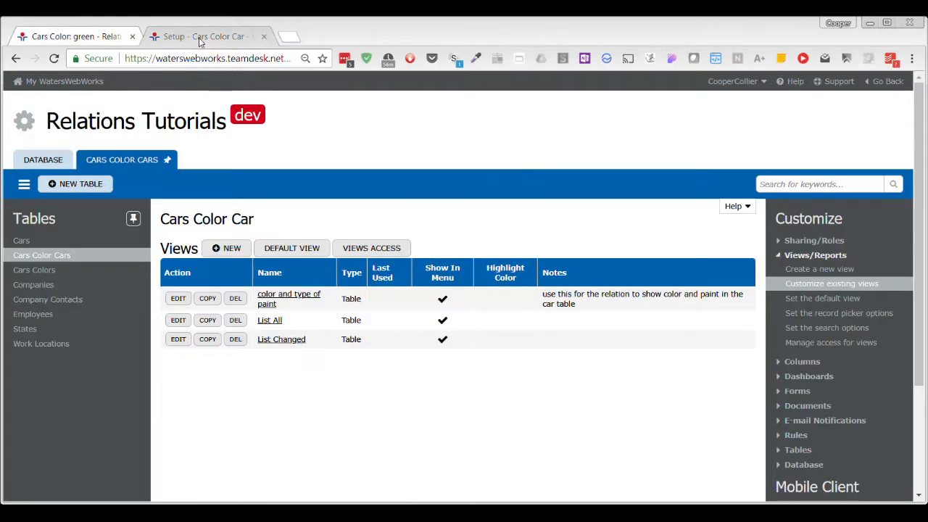
{"action": "left_click", "coordinate": [37, 276]}
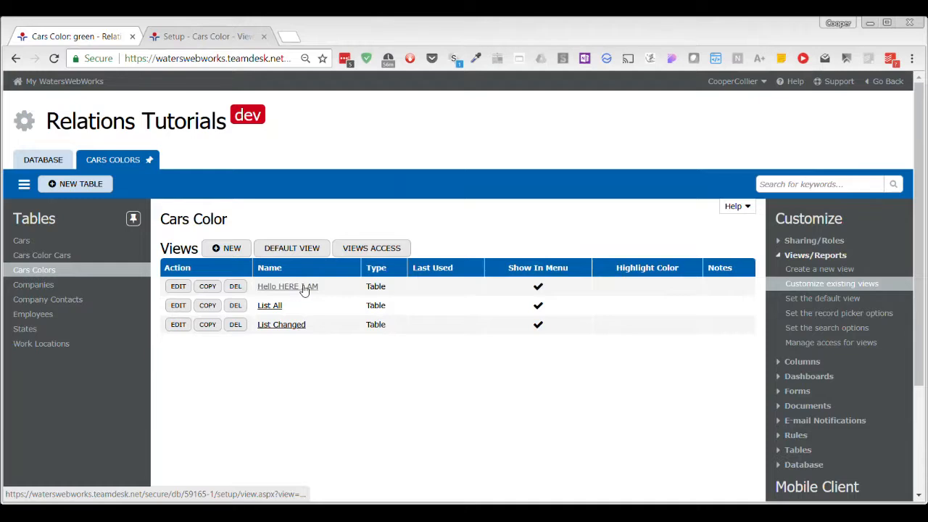
{"action": "left_click", "coordinate": [237, 286]}
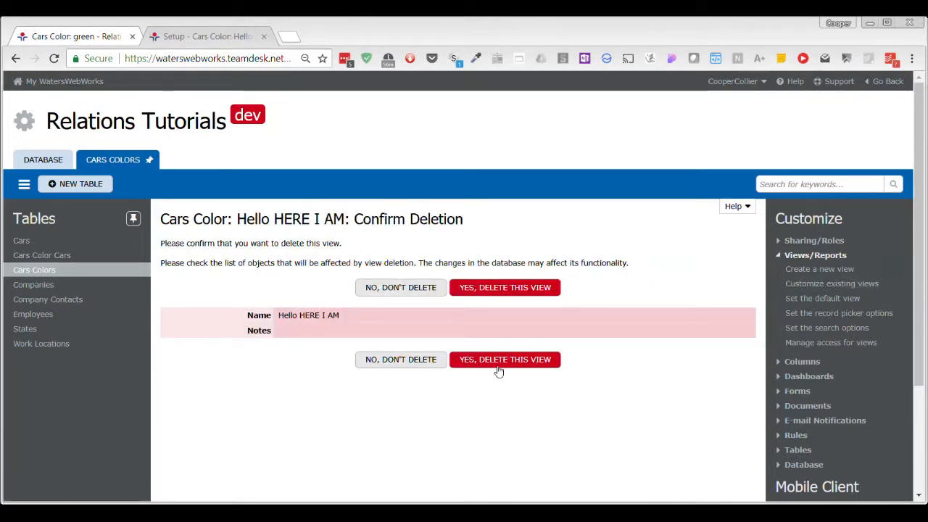
{"action": "left_click", "coordinate": [499, 366]}
{"action": "left_click", "coordinate": [529, 135]}
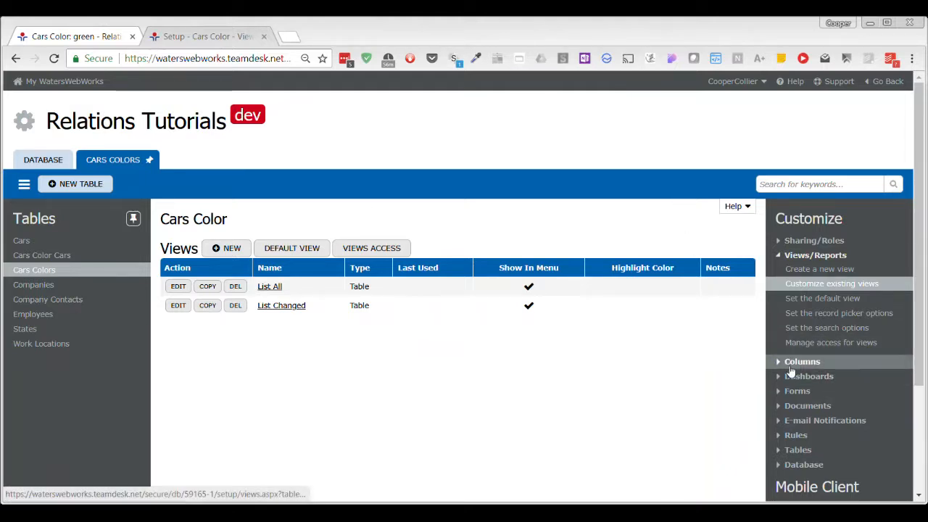
Add a summary column named "# Cars" to the Cars Colors table's AAAA relation, counting all Cars Color Cars records.
{"action": "left_click", "coordinate": [797, 361]}
{"action": "left_click", "coordinate": [859, 327]}
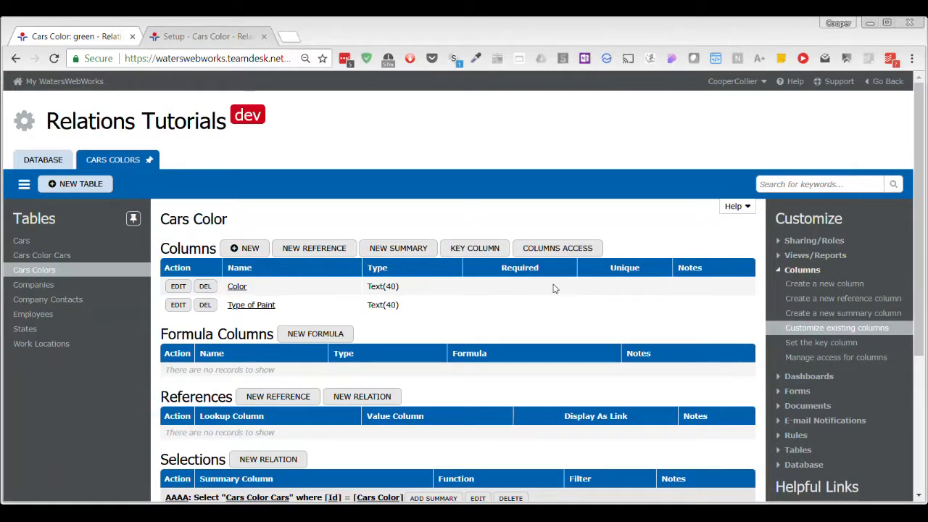
{"action": "scroll", "coordinate": [555, 328], "scroll_direction": "down", "scroll_amount": 3}
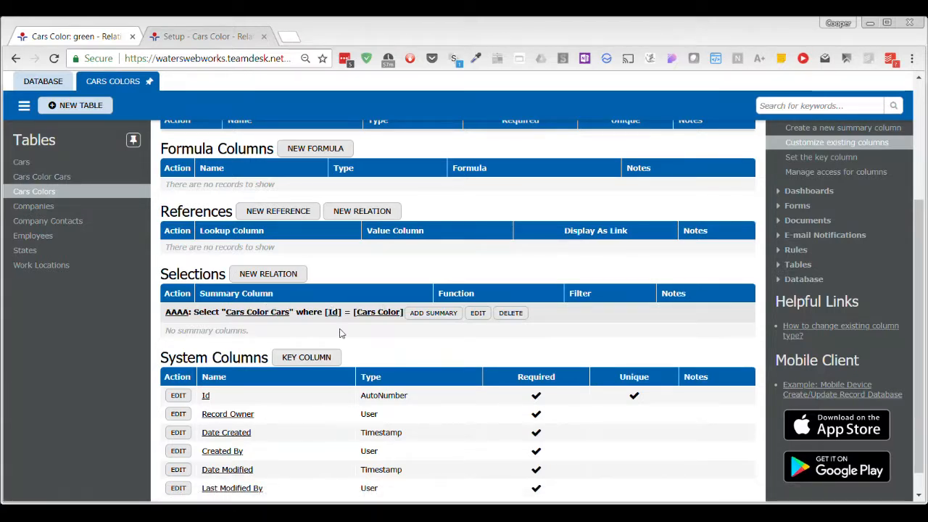
{"action": "left_click", "coordinate": [435, 312]}
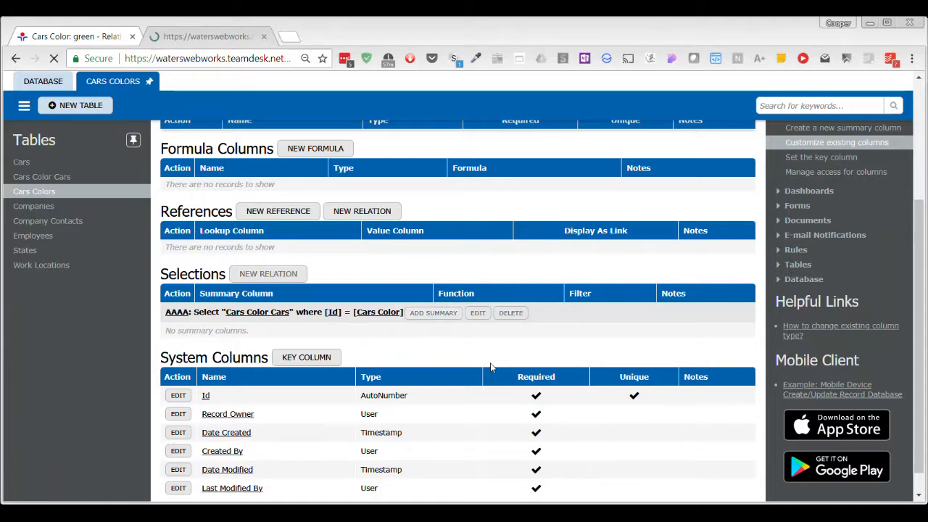
{"action": "scroll", "coordinate": [425, 313], "scroll_direction": "down", "scroll_amount": 1}
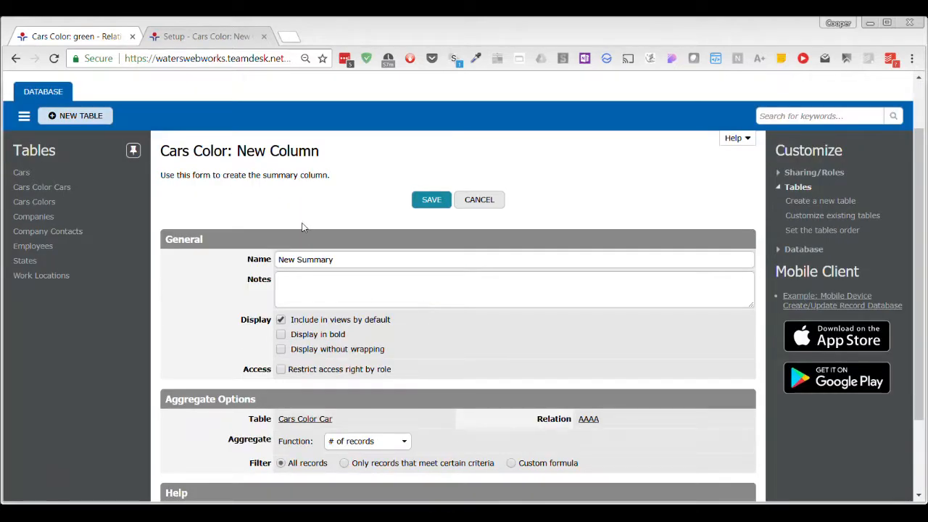
{"action": "left_click_drag", "start_coordinate": [336, 257], "coordinate": [263, 270]}
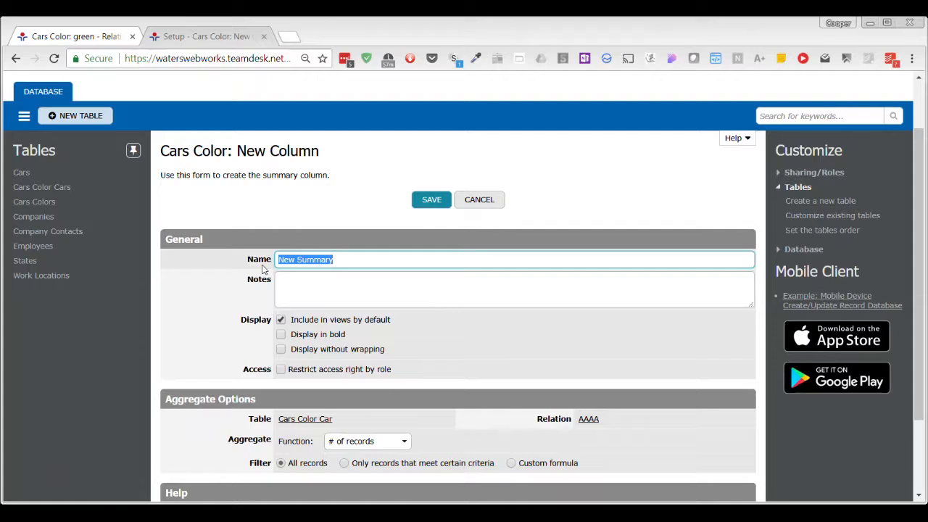
{"action": "type", "text": "# Cars"}
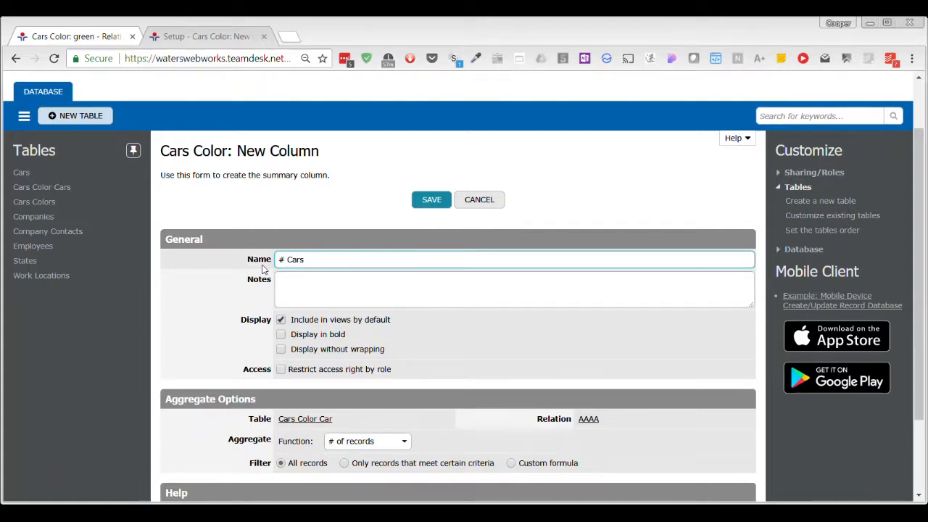
{"action": "scroll", "coordinate": [513, 401], "scroll_direction": "down", "scroll_amount": 2}
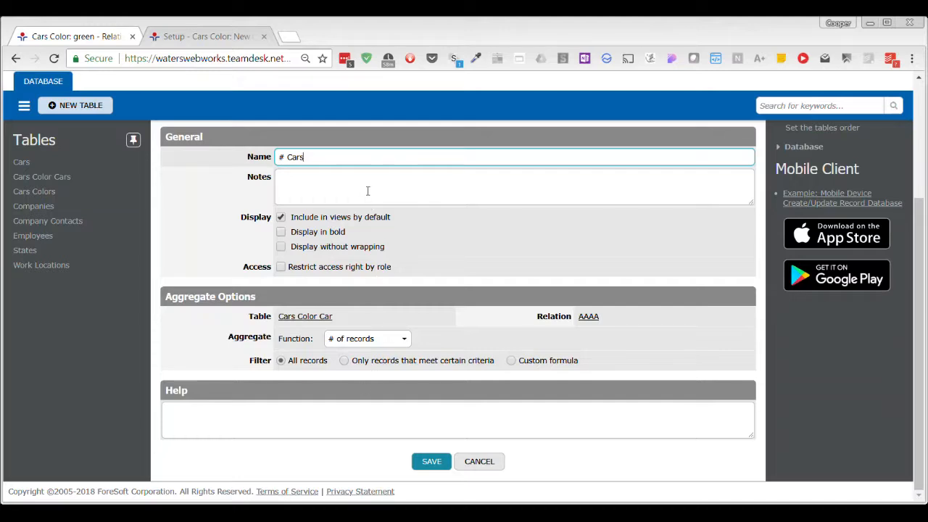
{"action": "left_click", "coordinate": [426, 463]}
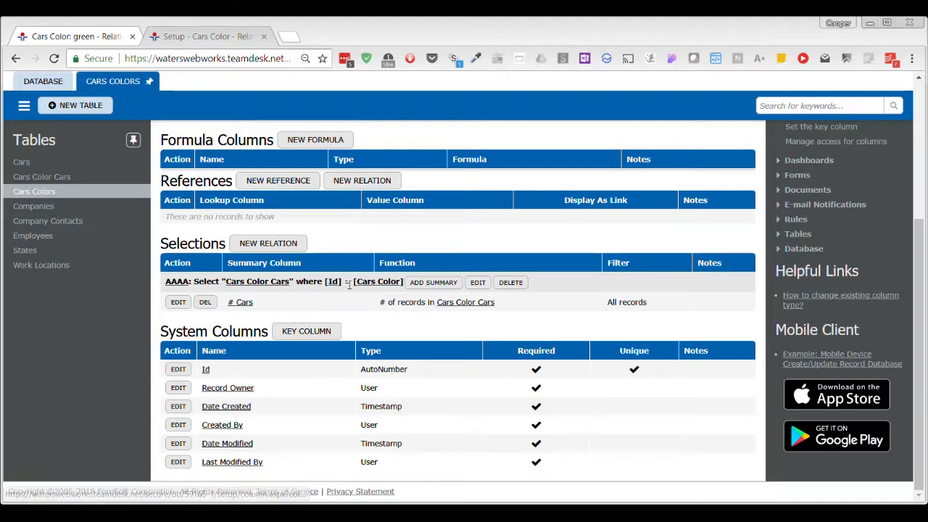
Check the # Cars summary on the green and blue color records against the colors listed for the cars.
{"action": "left_click", "coordinate": [81, 36]}
{"action": "key", "text": "F5"}
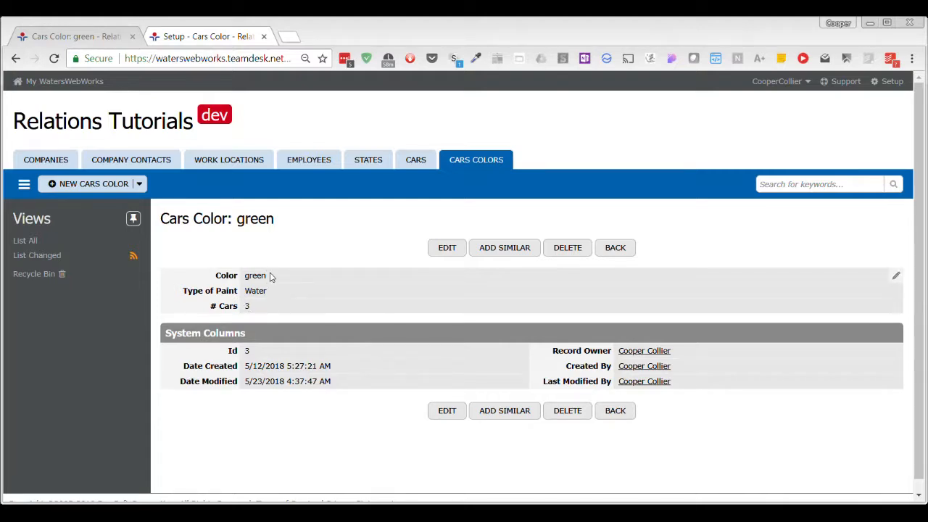
{"action": "left_click", "coordinate": [416, 161]}
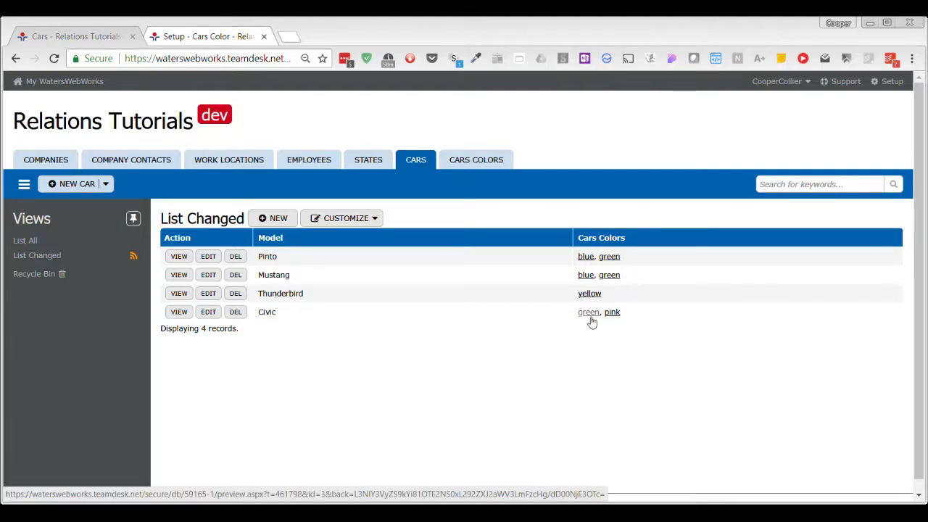
{"action": "left_click", "coordinate": [586, 258]}
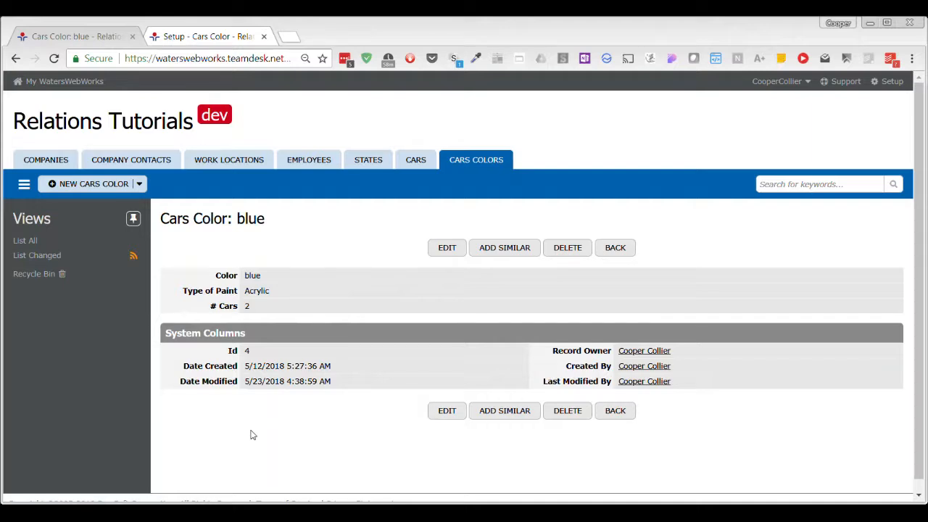
Set the details view of the AAAA relation to List All and save the relation.
{"action": "left_click", "coordinate": [205, 38]}
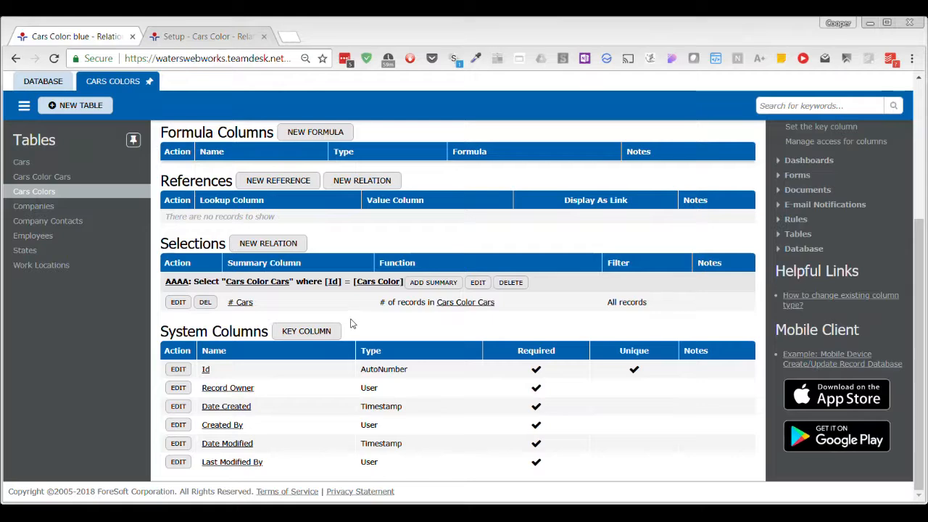
{"action": "left_click", "coordinate": [478, 283]}
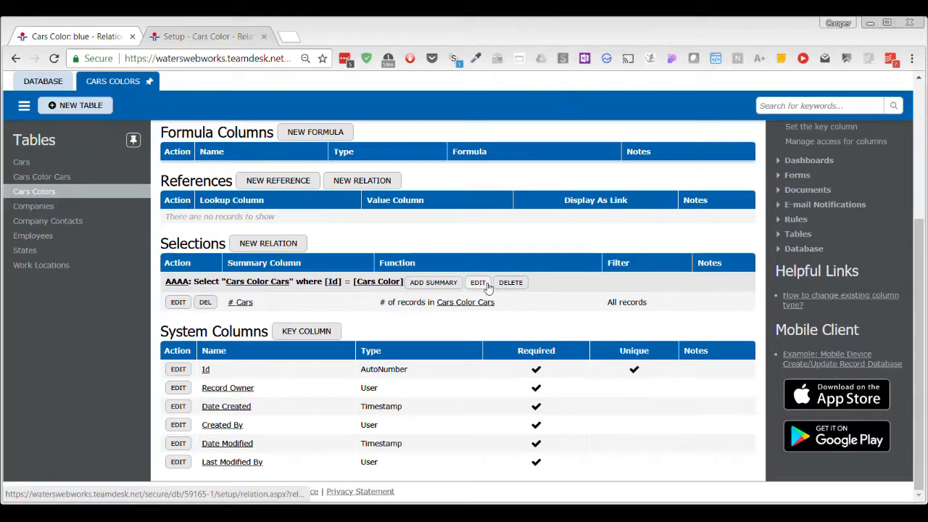
{"action": "scroll", "coordinate": [339, 292], "scroll_direction": "down", "scroll_amount": 3}
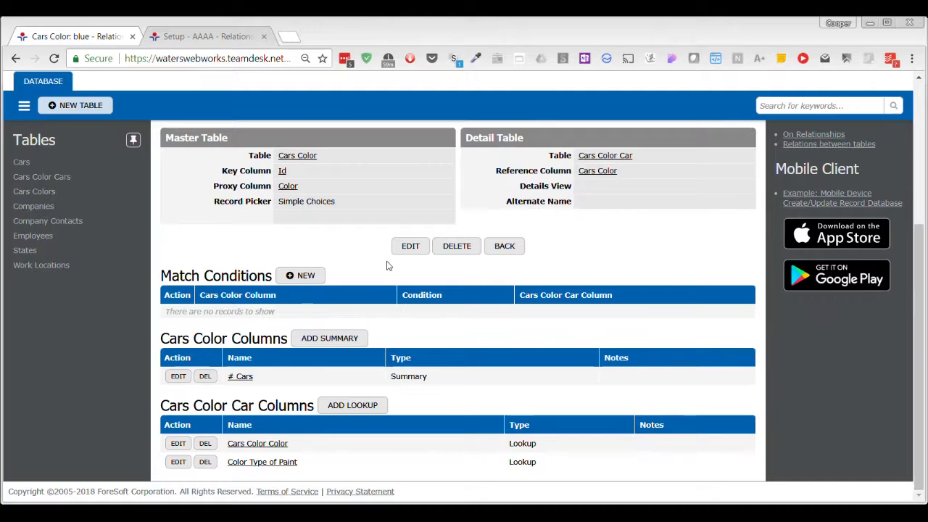
{"action": "left_click", "coordinate": [411, 248]}
{"action": "scroll", "coordinate": [342, 272], "scroll_direction": "down", "scroll_amount": 3}
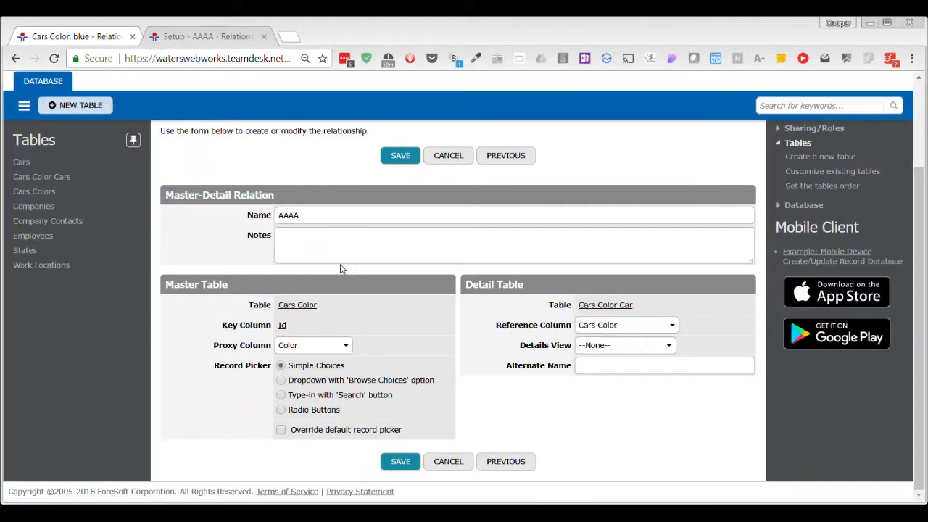
{"action": "left_click", "coordinate": [641, 347]}
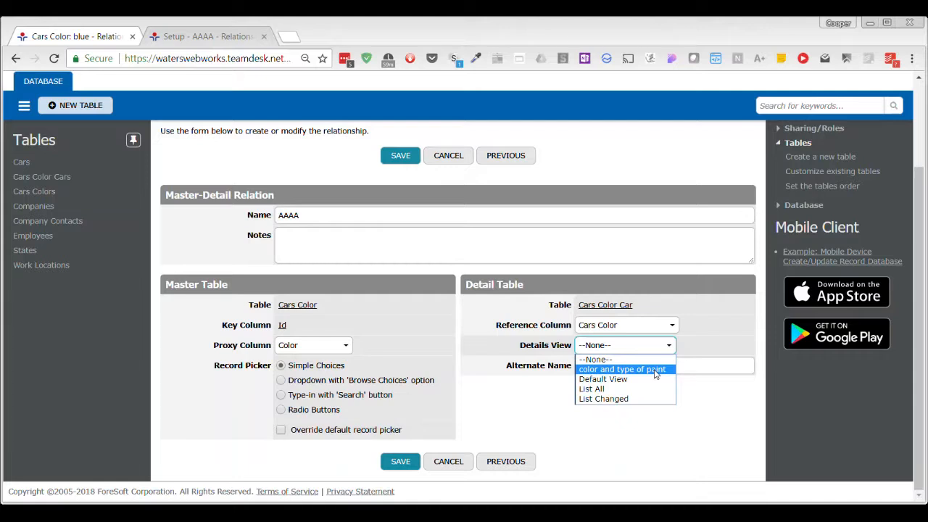
{"action": "left_click", "coordinate": [604, 390]}
{"action": "left_click", "coordinate": [408, 464]}
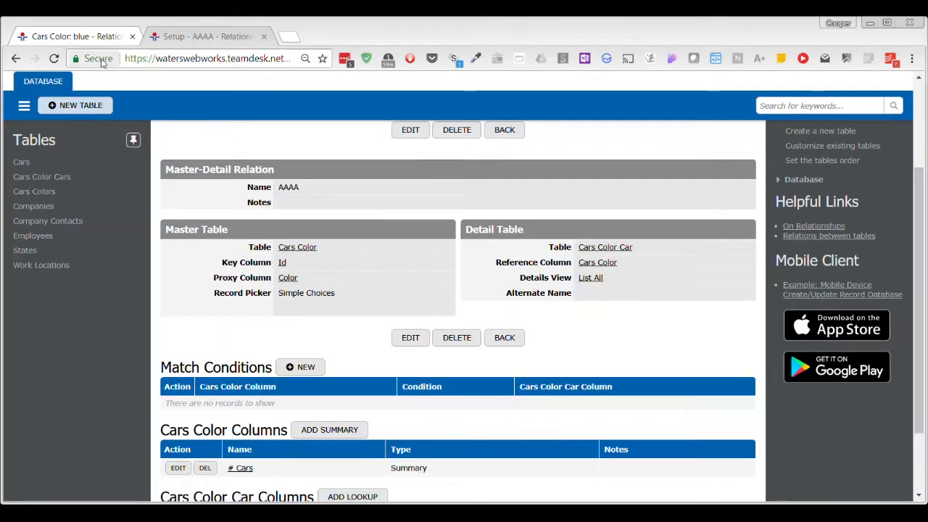
Refresh the blue color record and examine its related Cars Color Cars list.
{"action": "left_click", "coordinate": [90, 35]}
{"action": "key", "text": "F5"}
{"action": "scroll", "coordinate": [393, 362], "scroll_direction": "down", "scroll_amount": 2}
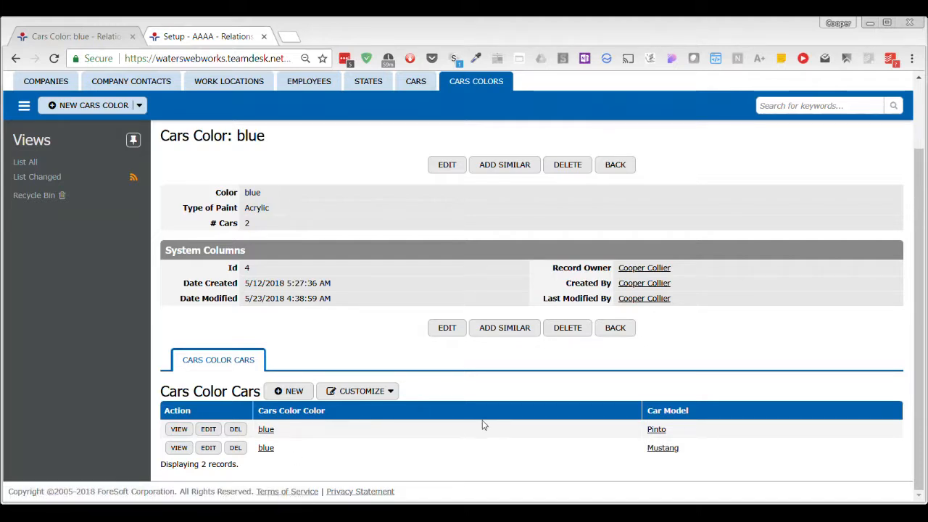
Review the AAAA relation and the settings of the Cars Color Cars table's List All view, leaving without saving.
{"action": "left_click", "coordinate": [219, 39]}
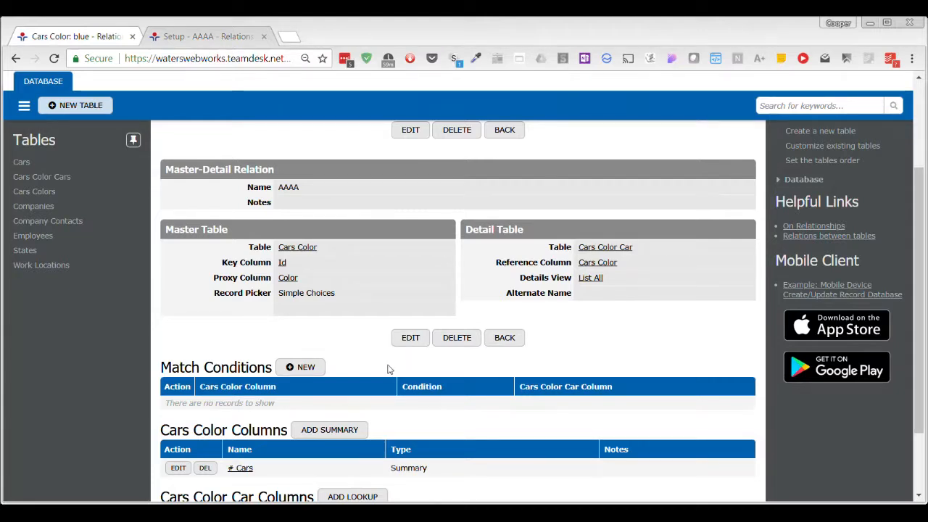
{"action": "scroll", "coordinate": [421, 390], "scroll_direction": "down", "scroll_amount": 1}
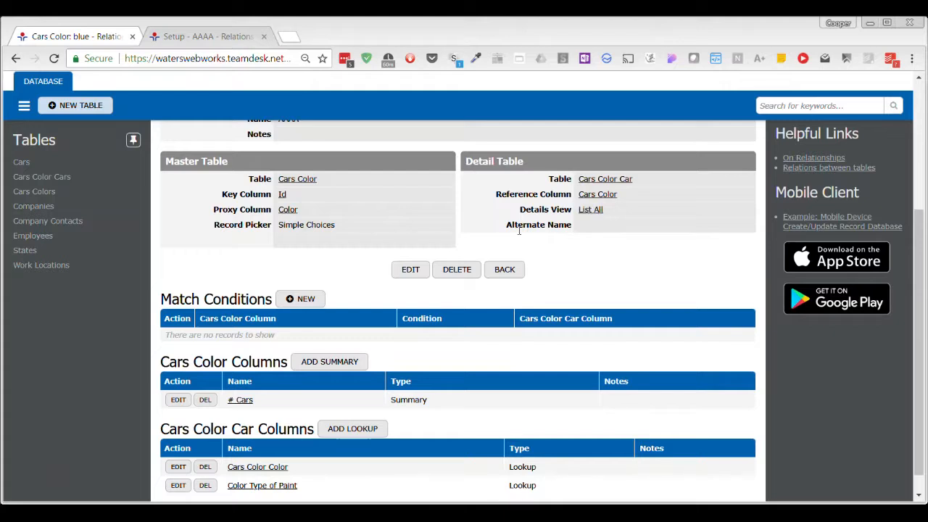
{"action": "scroll", "coordinate": [353, 290], "scroll_direction": "up", "scroll_amount": 1}
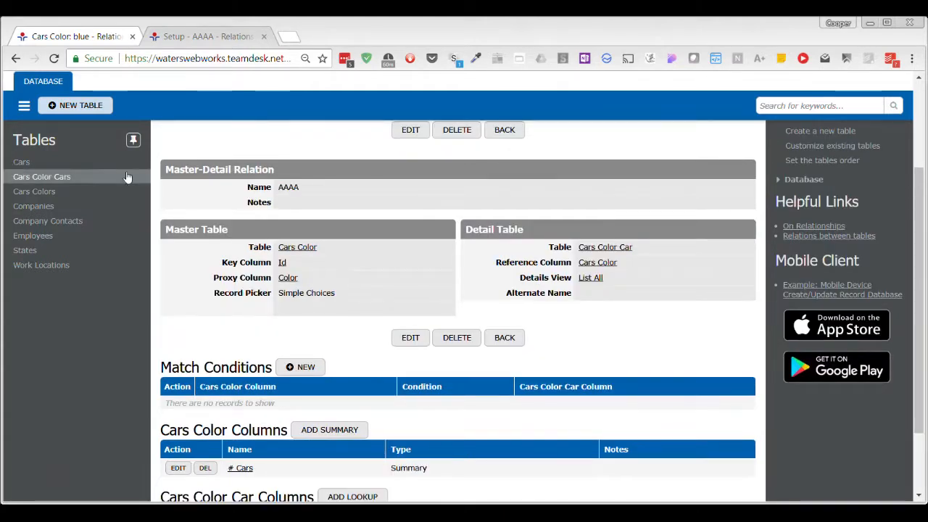
{"action": "left_click", "coordinate": [75, 178]}
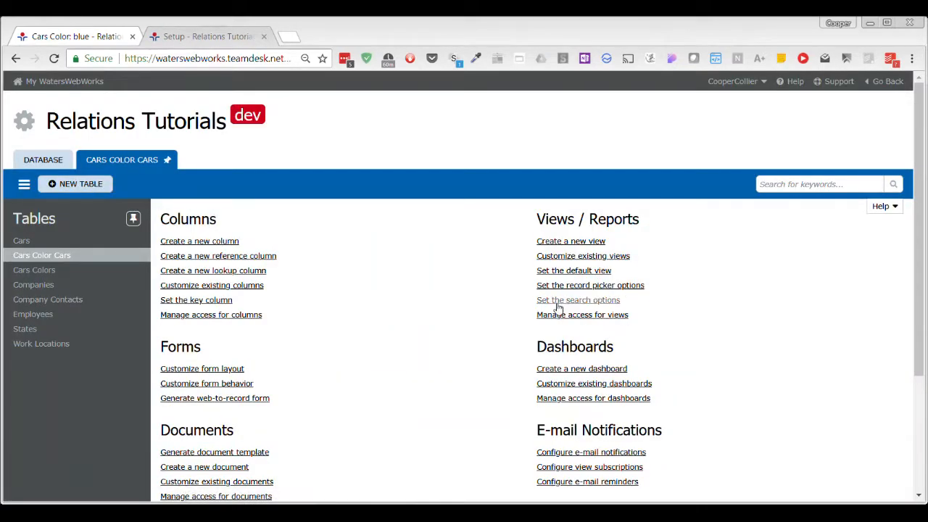
{"action": "left_click", "coordinate": [600, 259]}
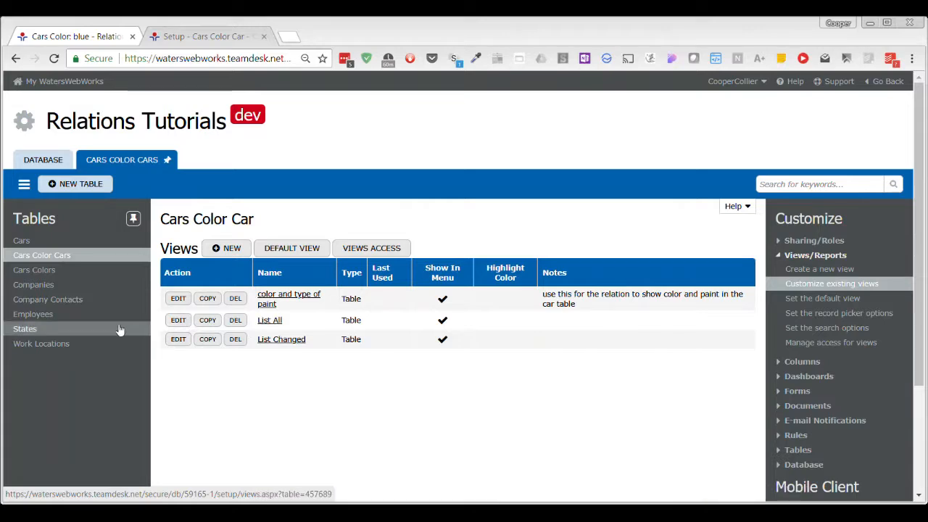
{"action": "left_click", "coordinate": [178, 320]}
{"action": "scroll", "coordinate": [503, 404], "scroll_direction": "down", "scroll_amount": 6}
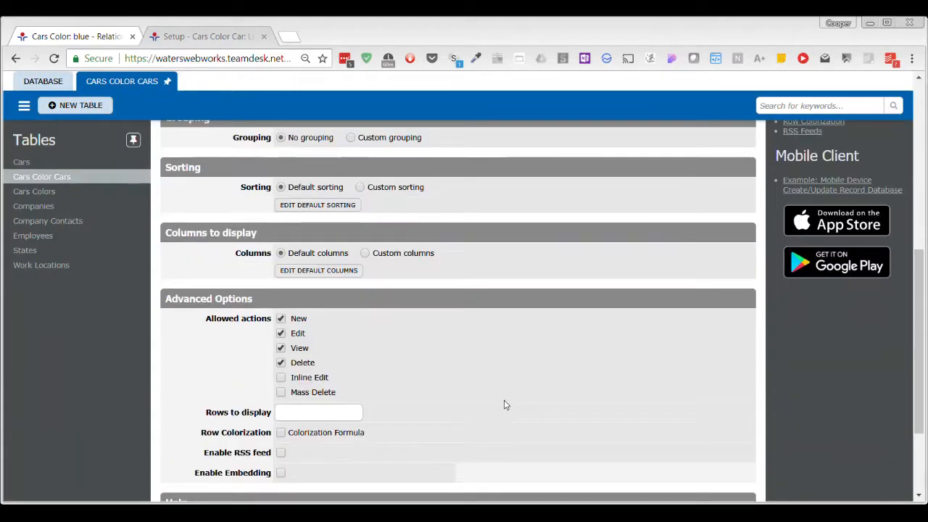
{"action": "scroll", "coordinate": [428, 348], "scroll_direction": "up", "scroll_amount": 4}
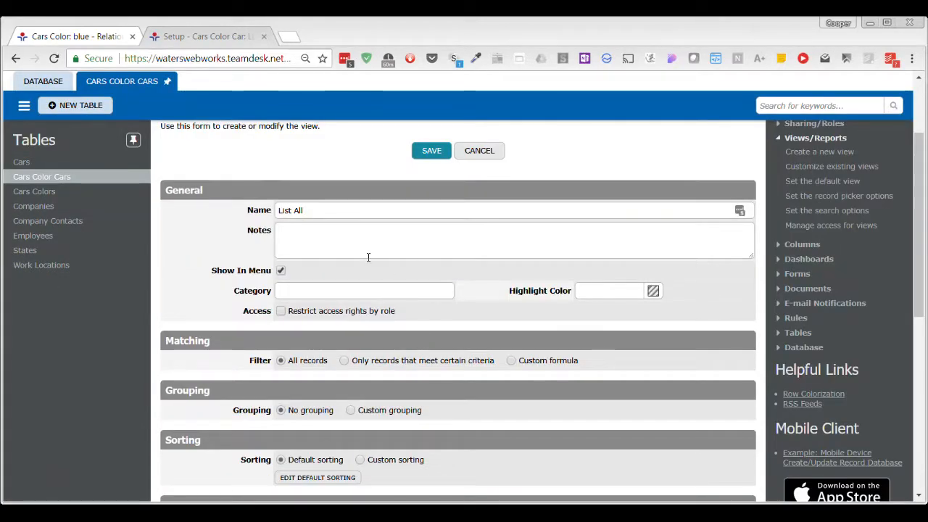
{"action": "left_click", "coordinate": [487, 150]}
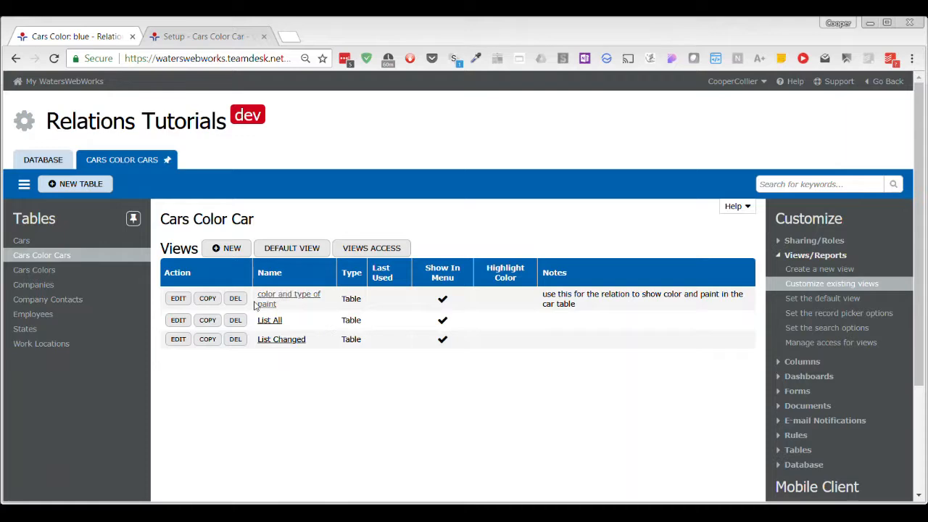
Examine the menu visibility and role access options of the Cars Color Cars table's List All view, leaving without saving.
{"action": "left_click", "coordinate": [178, 320]}
{"action": "scroll", "coordinate": [368, 379], "scroll_direction": "down", "scroll_amount": 3}
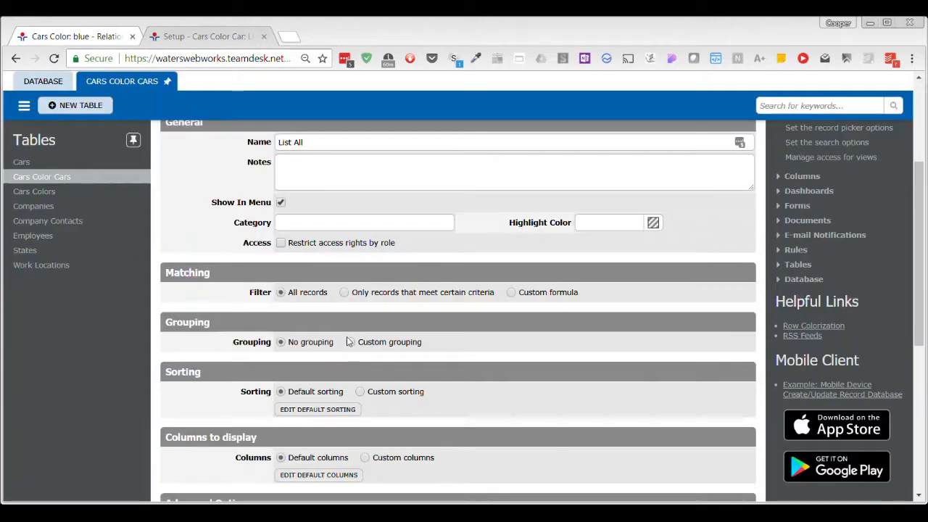
{"action": "left_click", "coordinate": [281, 243]}
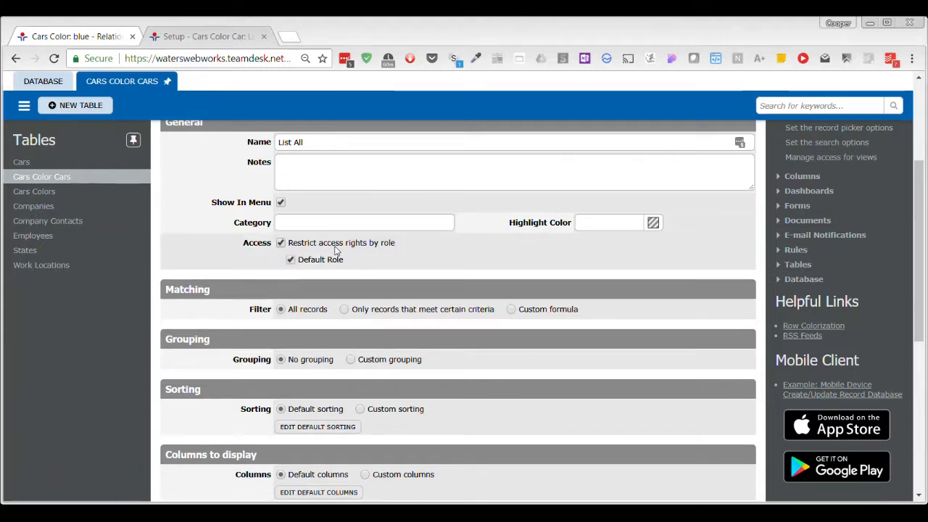
{"action": "left_click", "coordinate": [281, 243]}
{"action": "left_click", "coordinate": [280, 202]}
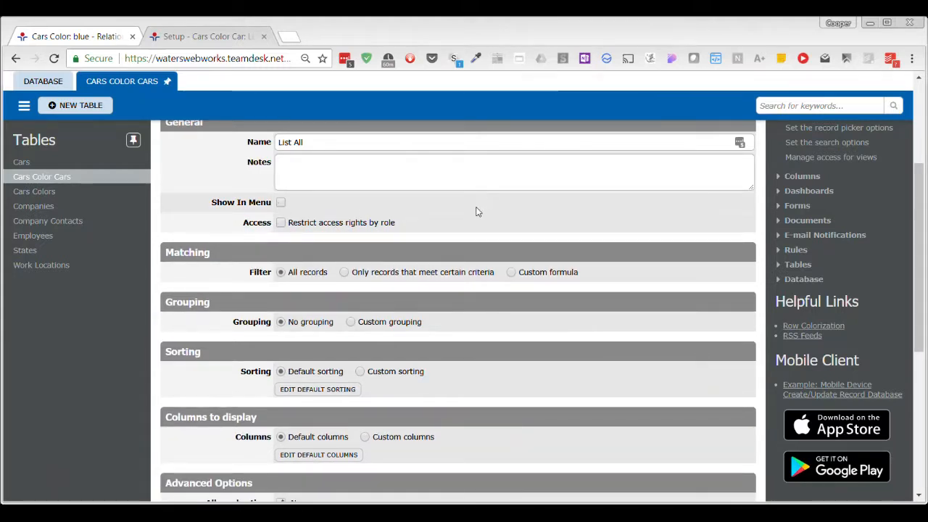
{"action": "left_click", "coordinate": [280, 202]}
{"action": "scroll", "coordinate": [355, 282], "scroll_direction": "up", "scroll_amount": 2}
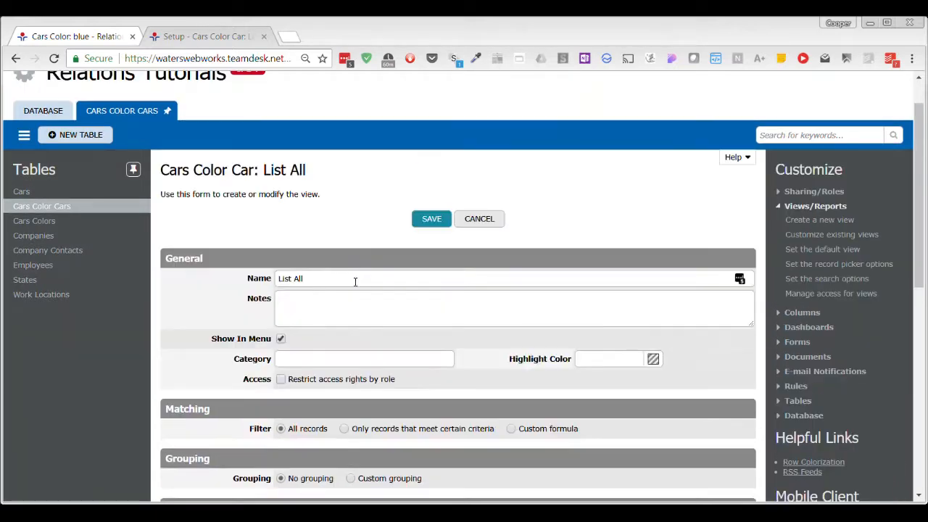
{"action": "left_click", "coordinate": [479, 219]}
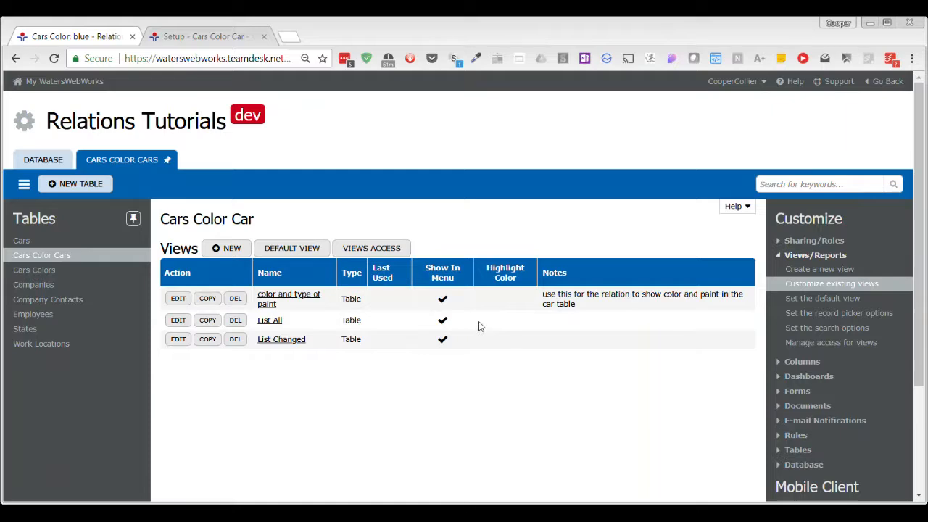
Duplicate the Cars Color Cars table's List All view, open the copy for editing and clear its name.
{"action": "left_click", "coordinate": [207, 320]}
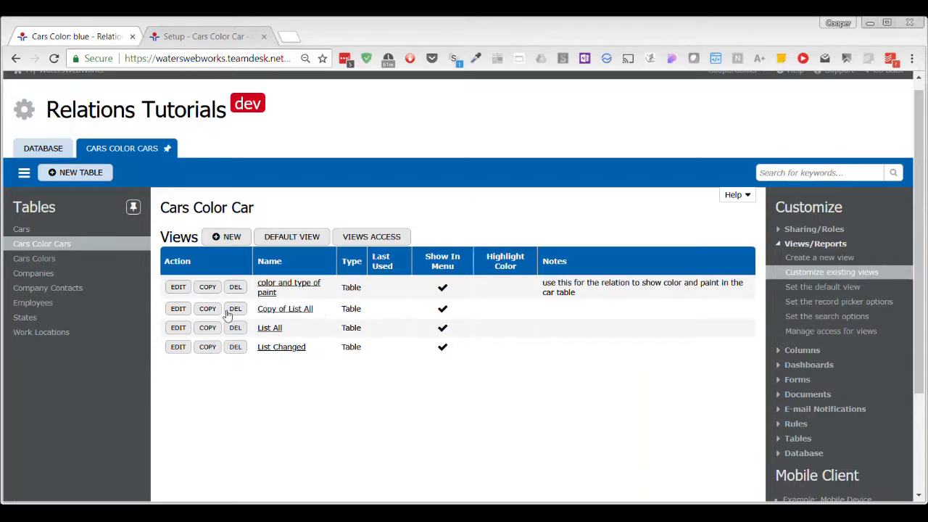
{"action": "left_click", "coordinate": [178, 308]}
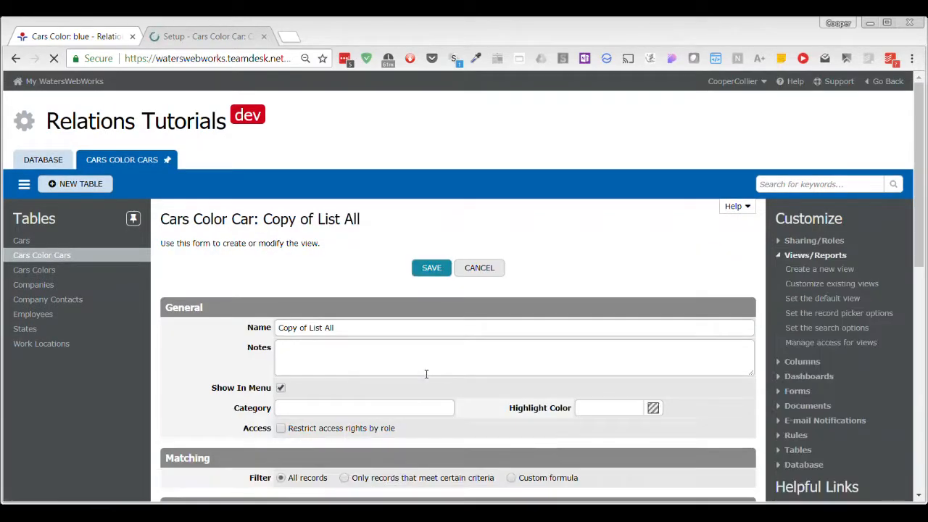
{"action": "scroll", "coordinate": [435, 286], "scroll_direction": "down", "scroll_amount": 1}
{"action": "scroll", "coordinate": [430, 290], "scroll_direction": "down", "scroll_amount": 2}
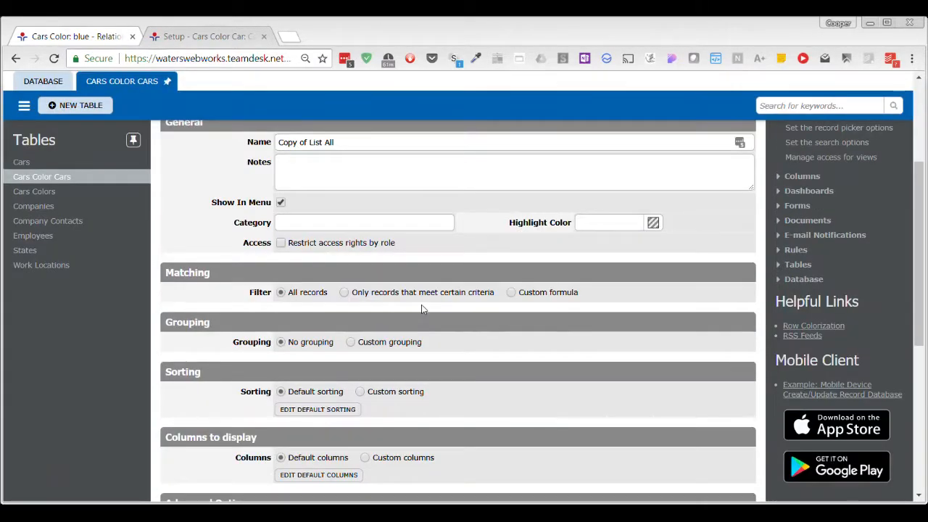
{"action": "scroll", "coordinate": [421, 304], "scroll_direction": "up", "scroll_amount": 1}
{"action": "left_click_drag", "start_coordinate": [344, 211], "coordinate": [265, 208]}
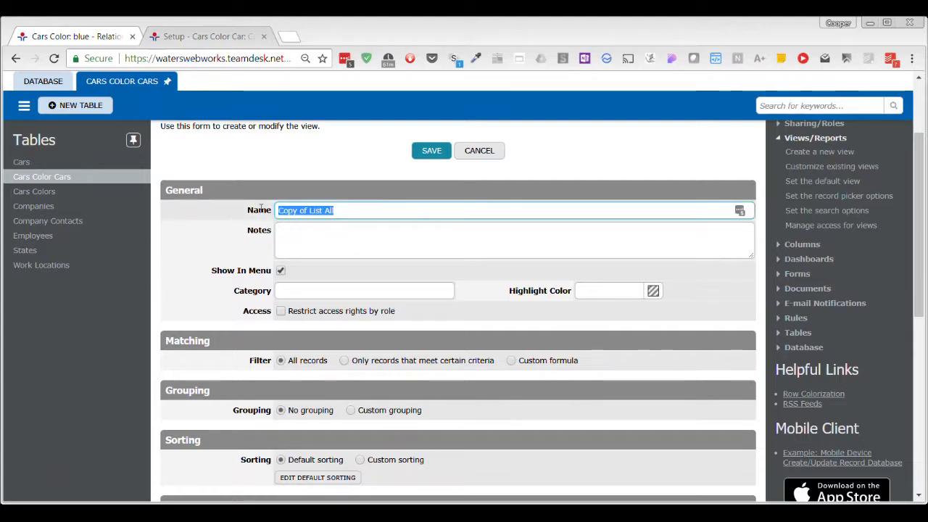
{"action": "type", "text": "M"}
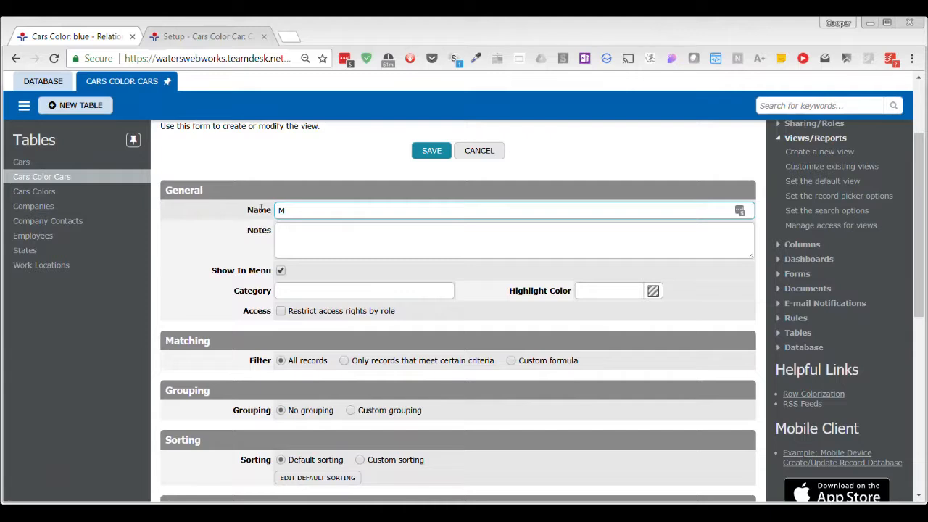
{"action": "key", "text": "BackSpace"}
{"action": "key", "text": "BackSpace"}
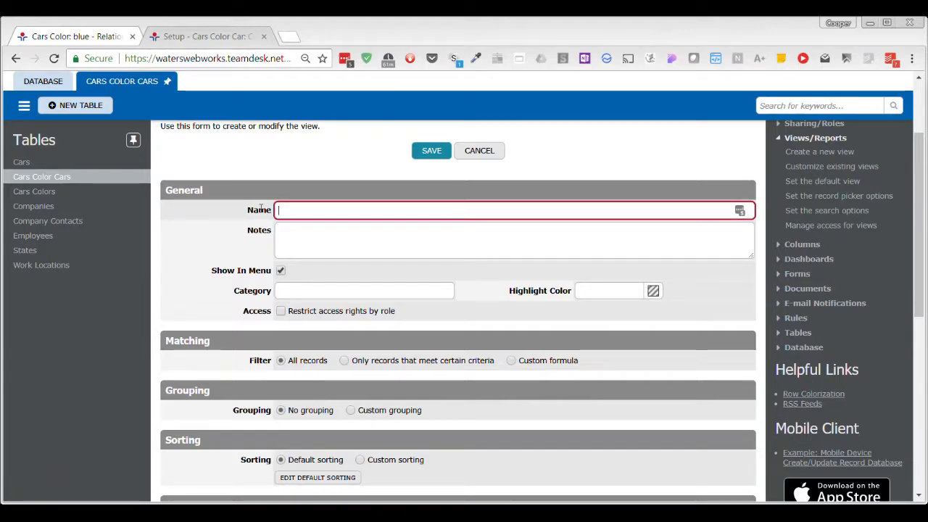
Check how the blue color record and the Pinto car record present their related Cars Color Cars entries.
{"action": "left_click", "coordinate": [68, 35]}
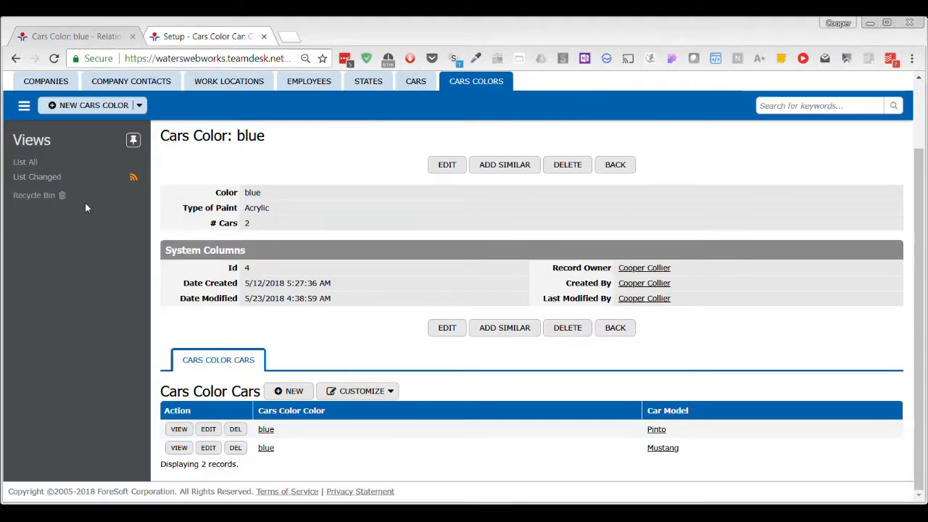
{"action": "scroll", "coordinate": [520, 121], "scroll_direction": "up", "scroll_amount": 2}
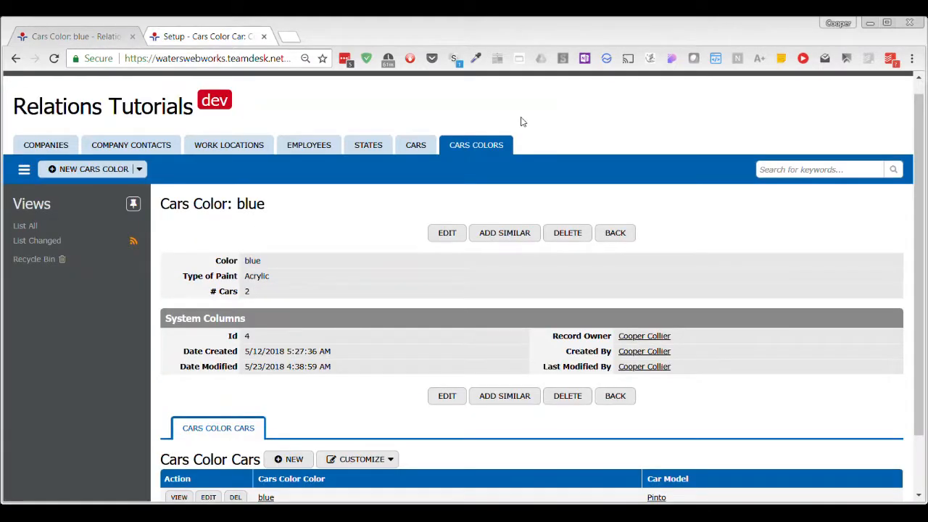
{"action": "left_click", "coordinate": [408, 150]}
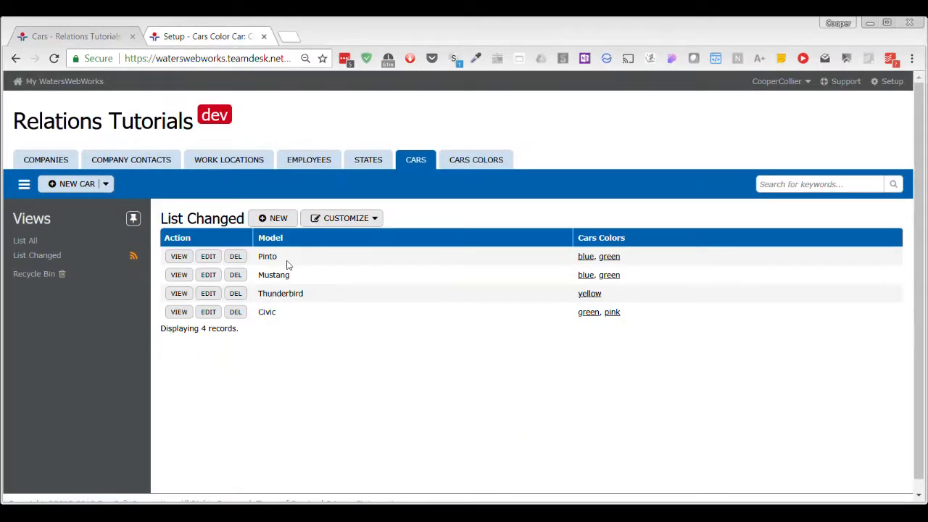
{"action": "left_click", "coordinate": [186, 257]}
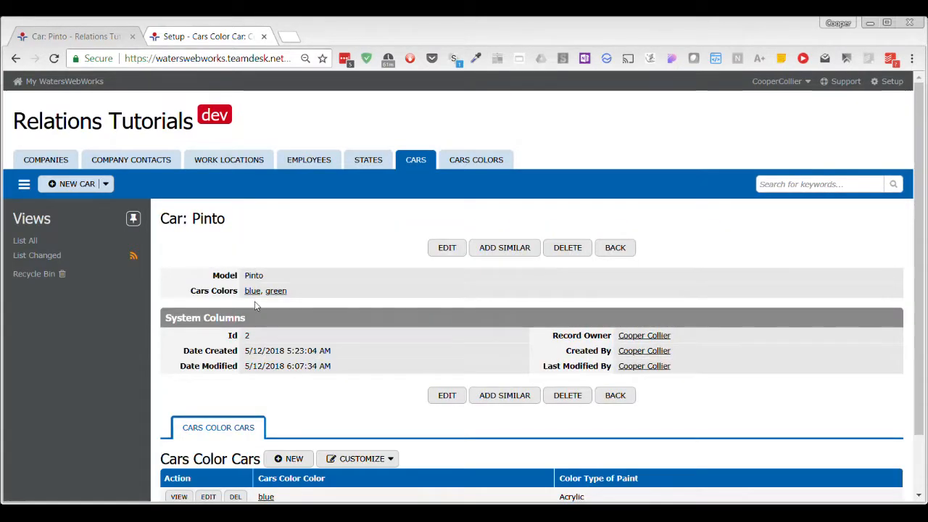
{"action": "left_click", "coordinate": [614, 247]}
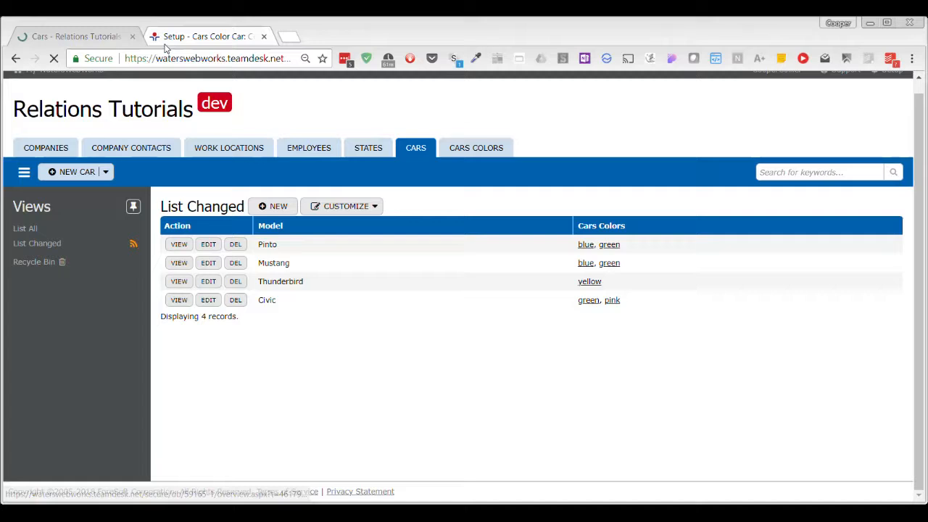
Name the copied view "Model of Car" and add the note "This is to show the cars in a view on the bottom of the color page.".
{"action": "left_click", "coordinate": [174, 38]}
{"action": "left_click", "coordinate": [293, 209]}
{"action": "type", "text": "M"}
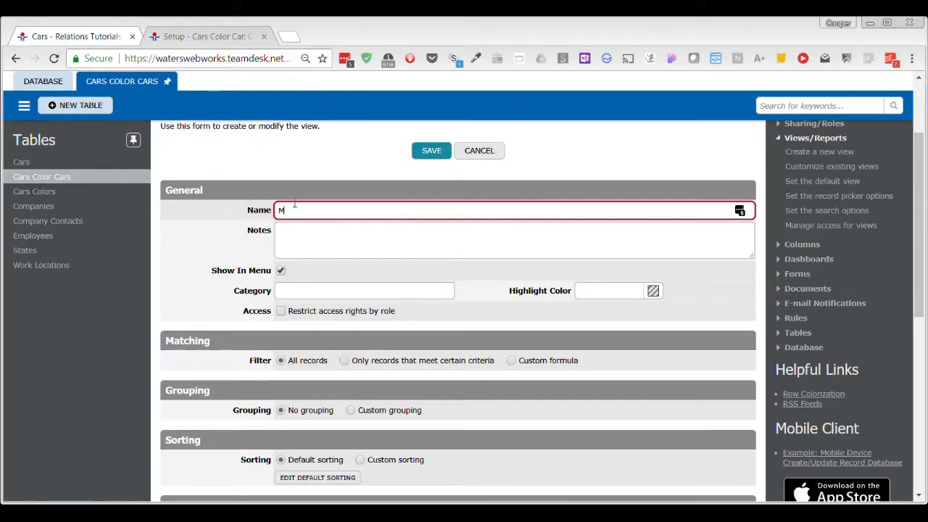
{"action": "type", "text": "odel of Car"}
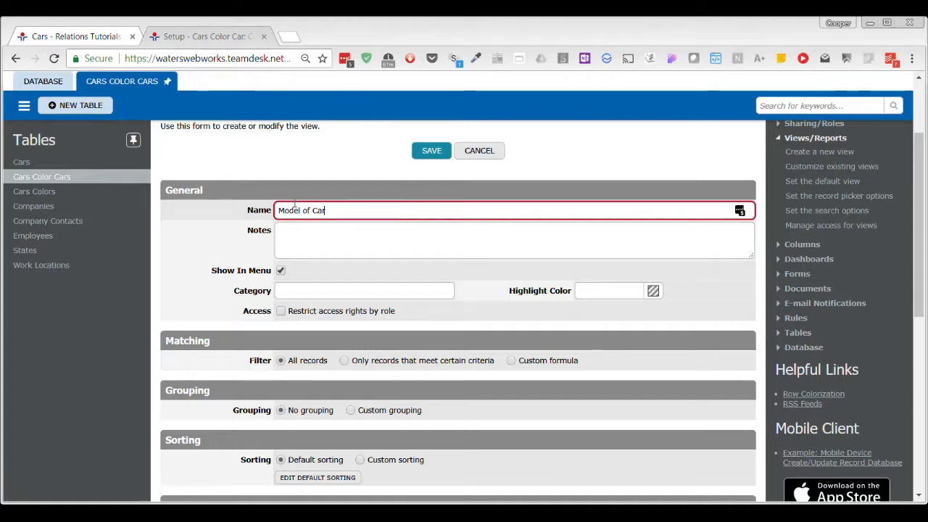
{"action": "key", "text": "Tab"}
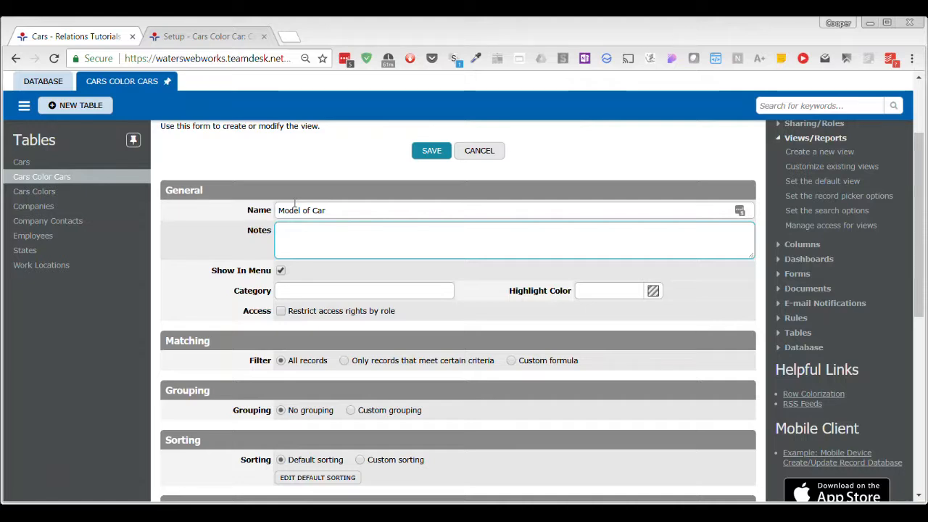
{"action": "type", "text": "This is to show the "}
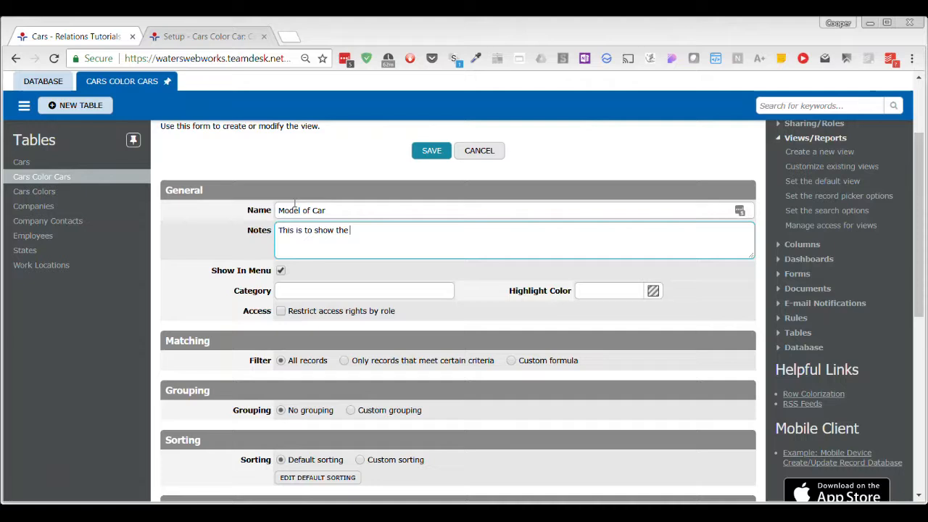
{"action": "type", "text": "car"}
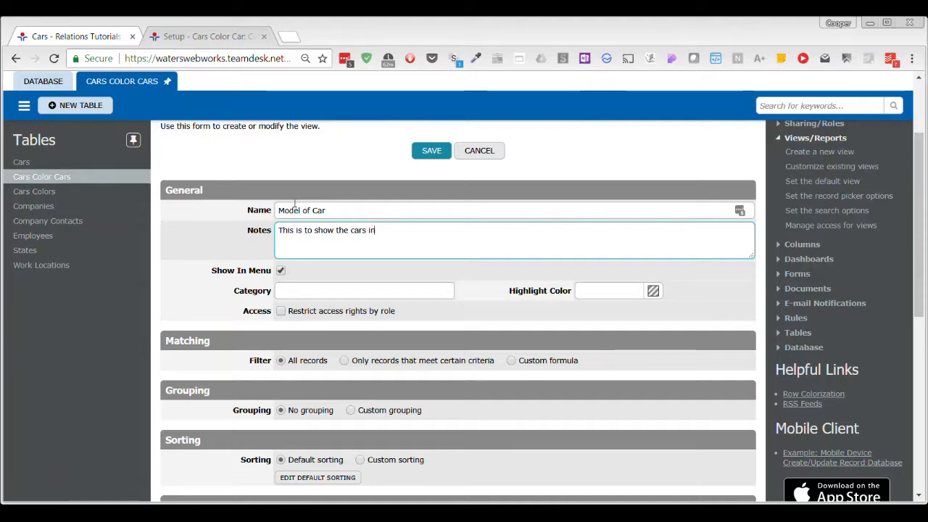
{"action": "type", "text": "s in a view on the bottom of the color page."}
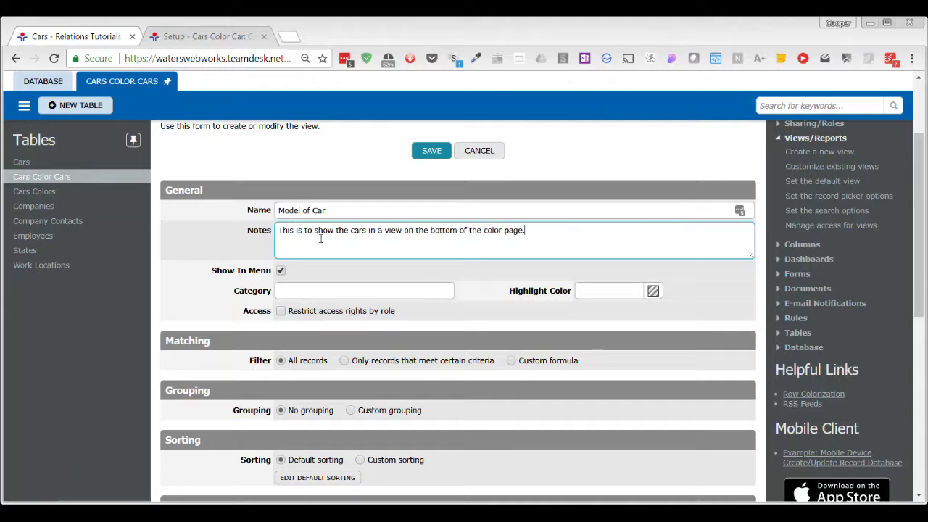
Give the Model of Car view custom columns containing only Car Model, and save the view.
{"action": "scroll", "coordinate": [491, 424], "scroll_direction": "down", "scroll_amount": 1}
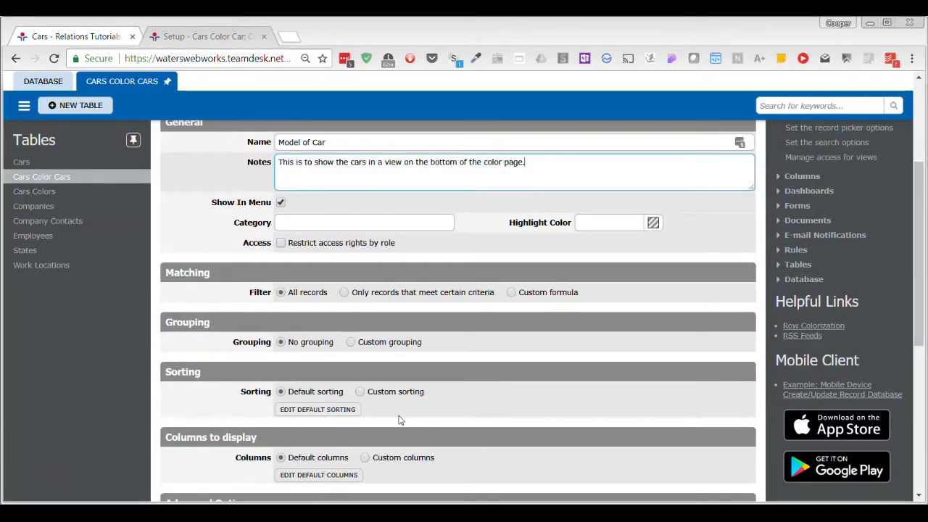
{"action": "scroll", "coordinate": [395, 413], "scroll_direction": "down", "scroll_amount": 1}
{"action": "left_click", "coordinate": [377, 392]}
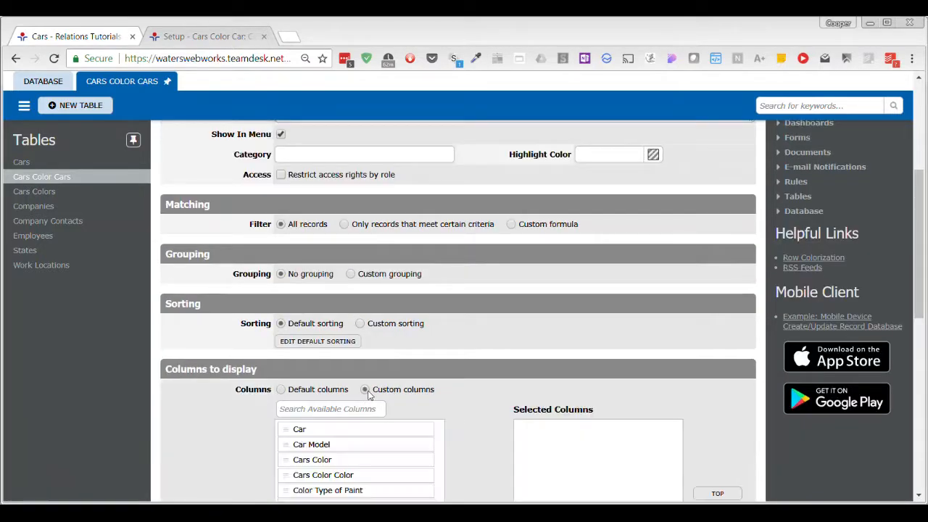
{"action": "scroll", "coordinate": [417, 391], "scroll_direction": "down", "scroll_amount": 2}
{"action": "left_click", "coordinate": [318, 309]}
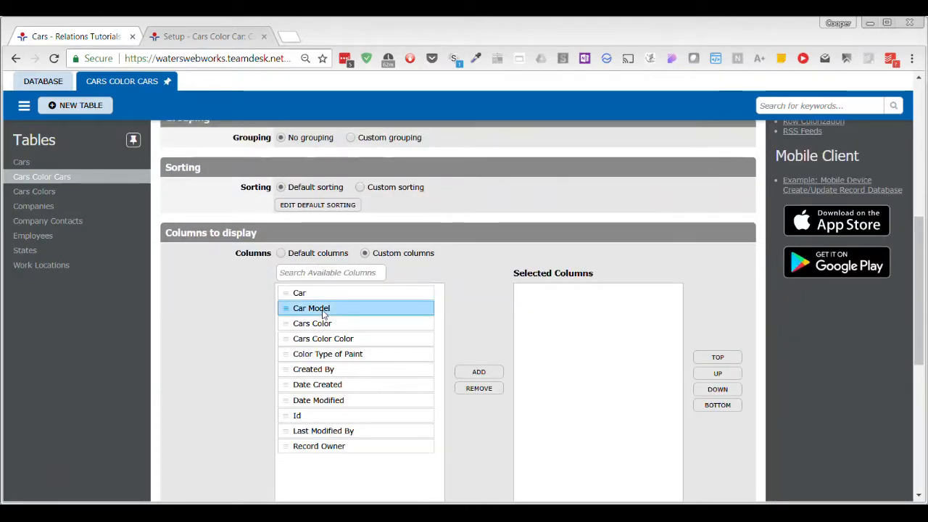
{"action": "left_click", "coordinate": [476, 372]}
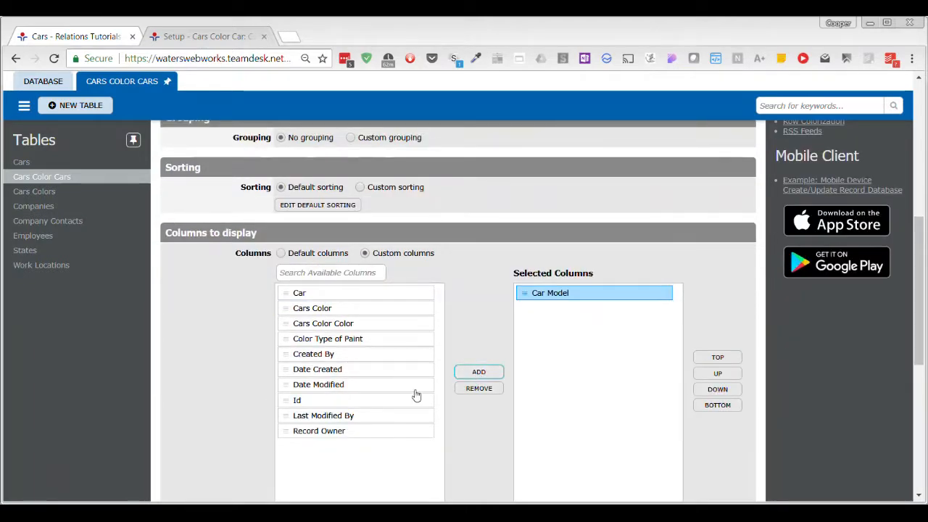
{"action": "scroll", "coordinate": [490, 429], "scroll_direction": "down", "scroll_amount": 5}
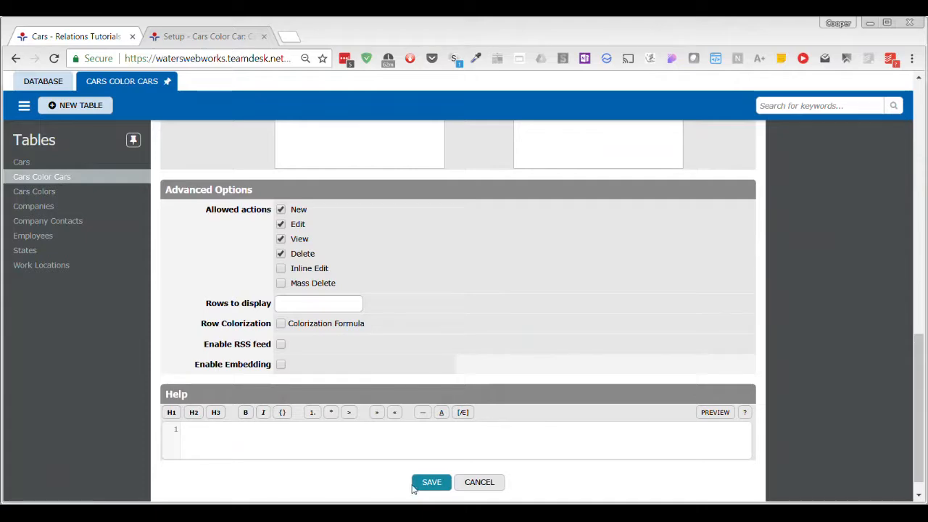
{"action": "left_click", "coordinate": [427, 483]}
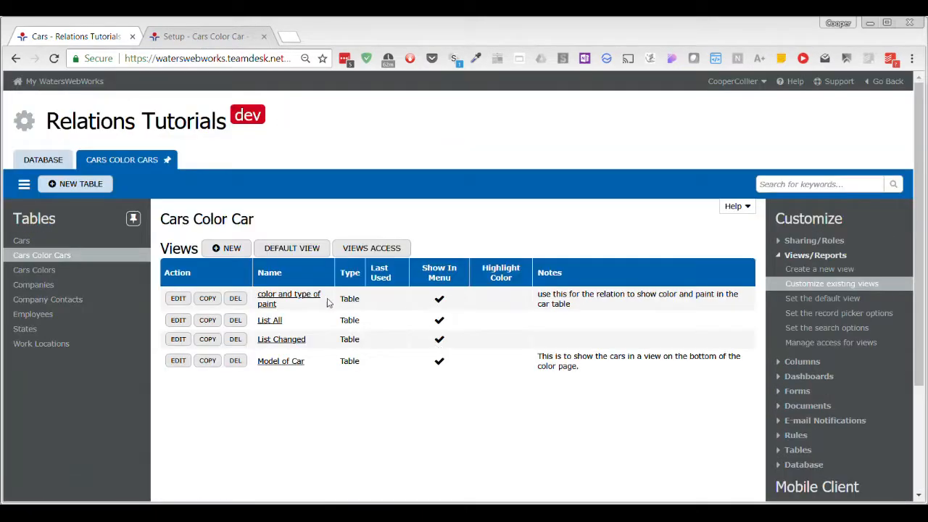
View the blue color record and examine the columns of its related Cars Color Cars list.
{"action": "left_click", "coordinate": [59, 37]}
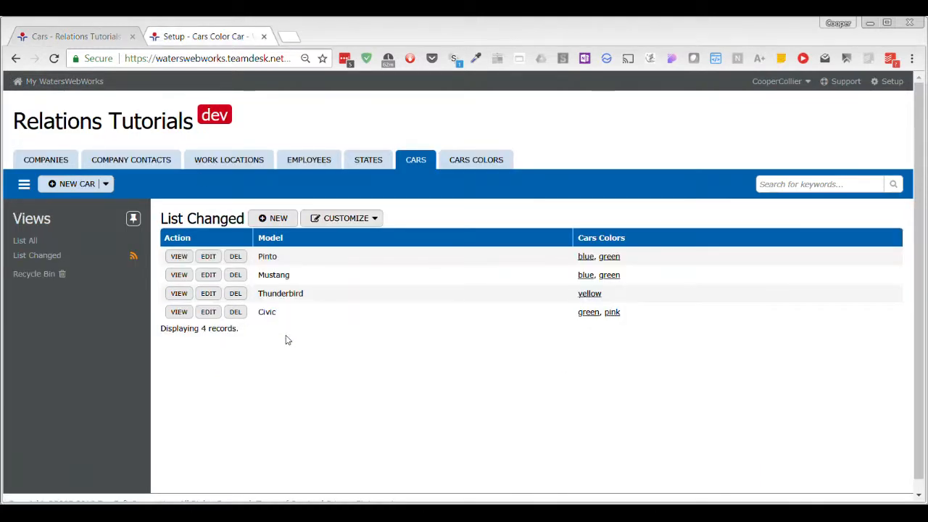
{"action": "left_click", "coordinate": [487, 161]}
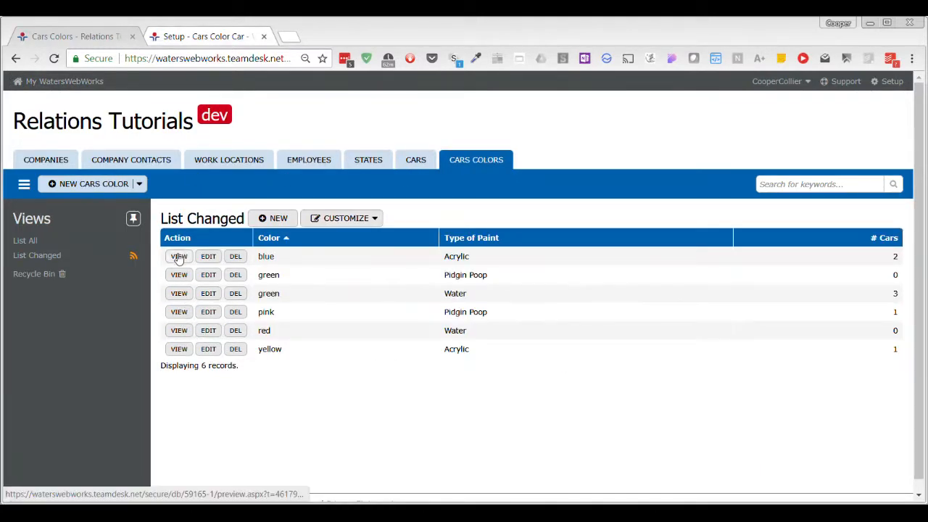
{"action": "left_click", "coordinate": [179, 257]}
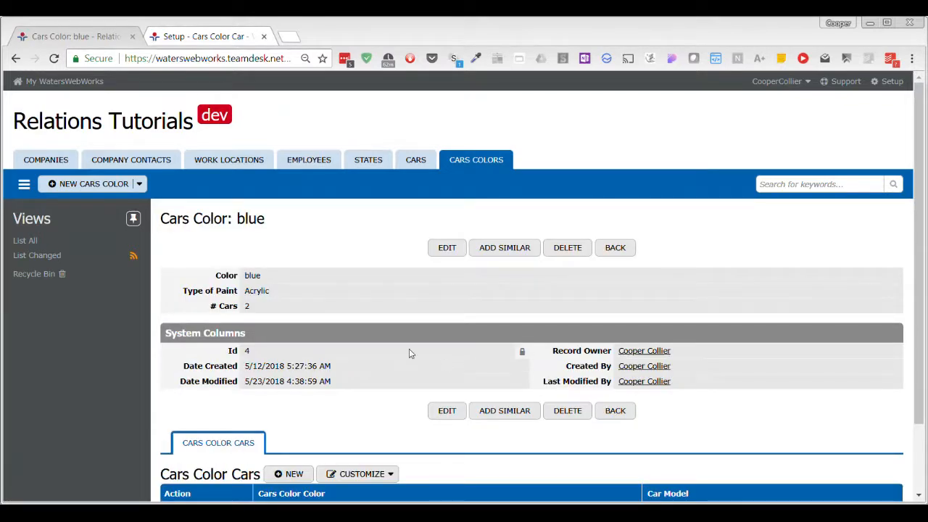
{"action": "scroll", "coordinate": [409, 350], "scroll_direction": "down", "scroll_amount": 2}
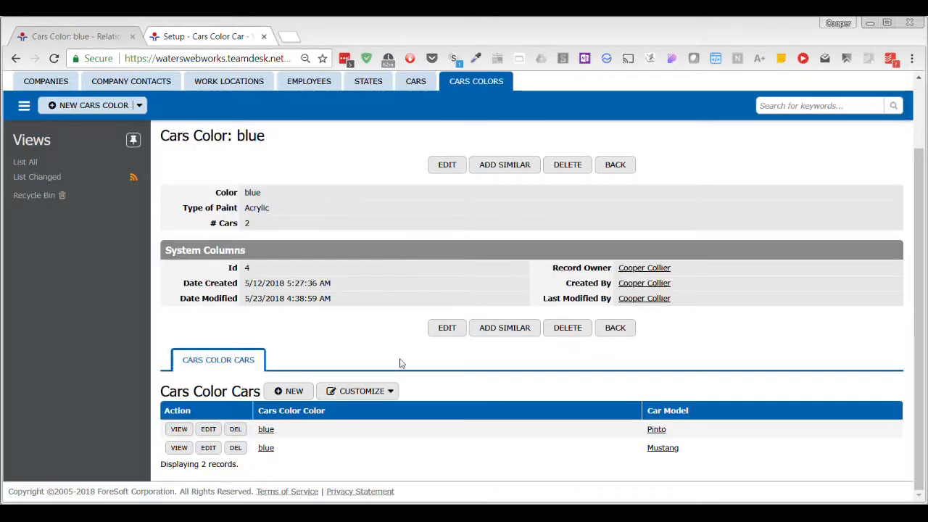
Return to the setup page and open the AAAA relation from the Selections among the Cars Colors table's existing columns.
{"action": "left_click", "coordinate": [204, 36]}
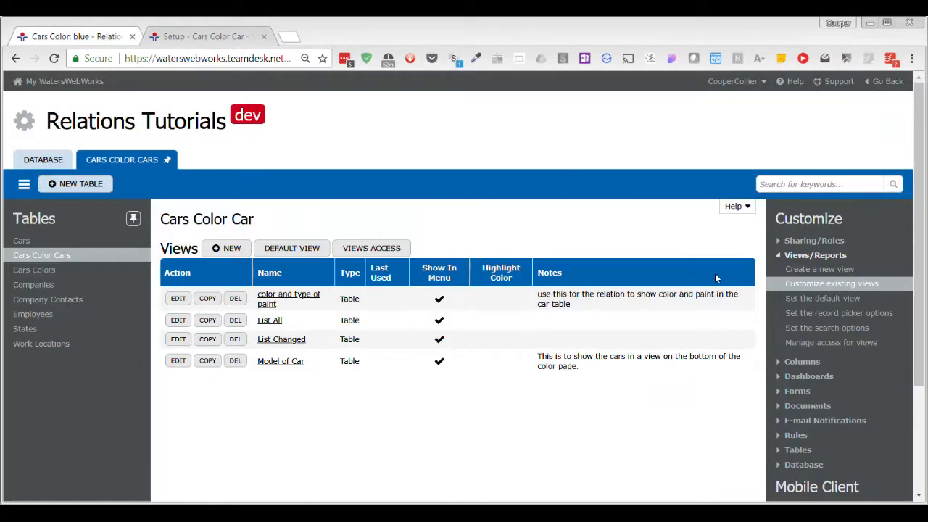
{"action": "left_click", "coordinate": [52, 271]}
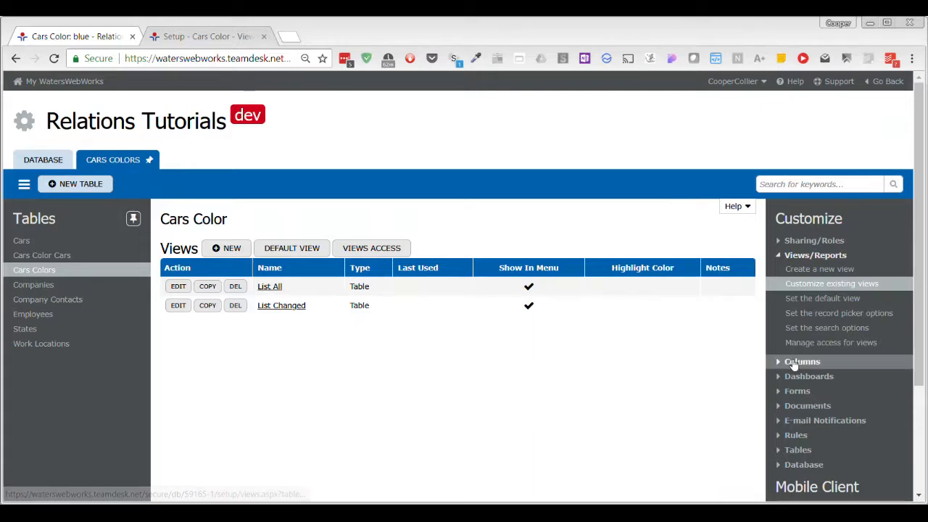
{"action": "left_click", "coordinate": [798, 361]}
{"action": "left_click", "coordinate": [835, 327]}
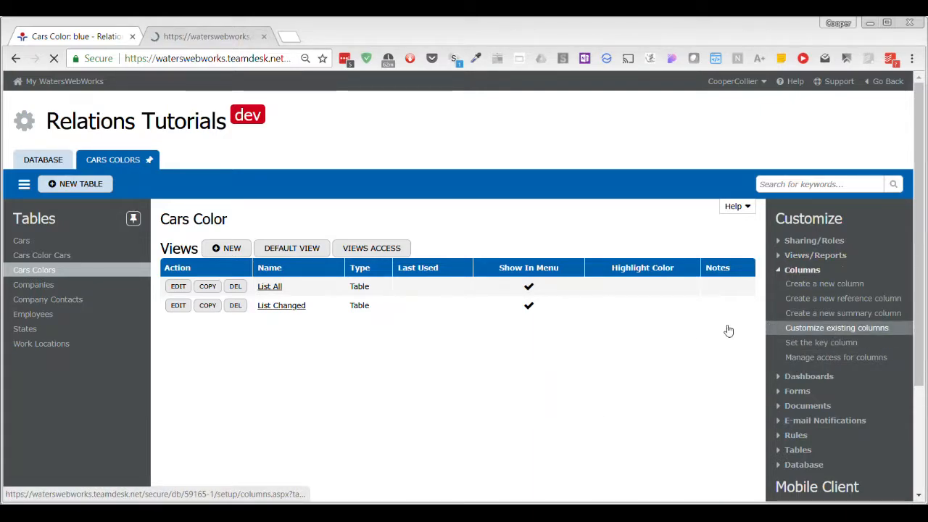
{"action": "scroll", "coordinate": [573, 316], "scroll_direction": "down", "scroll_amount": 3}
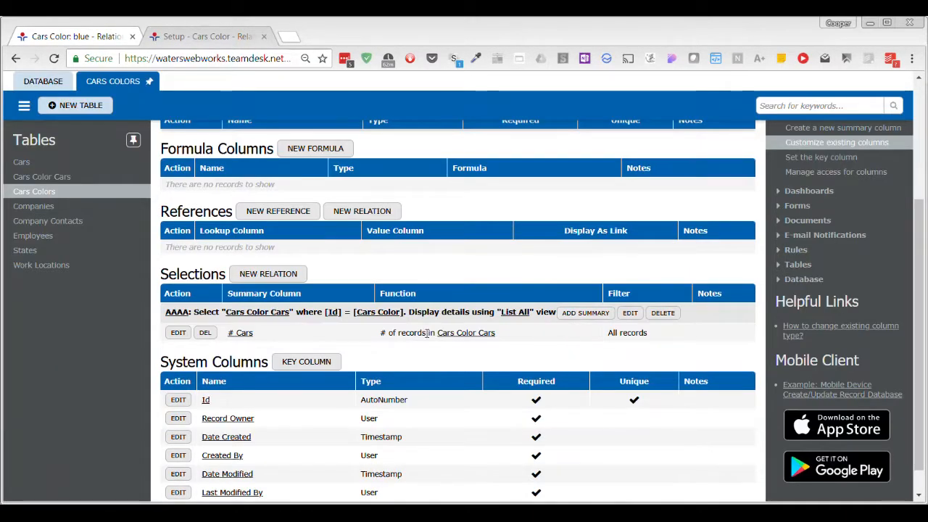
{"action": "left_click", "coordinate": [629, 312]}
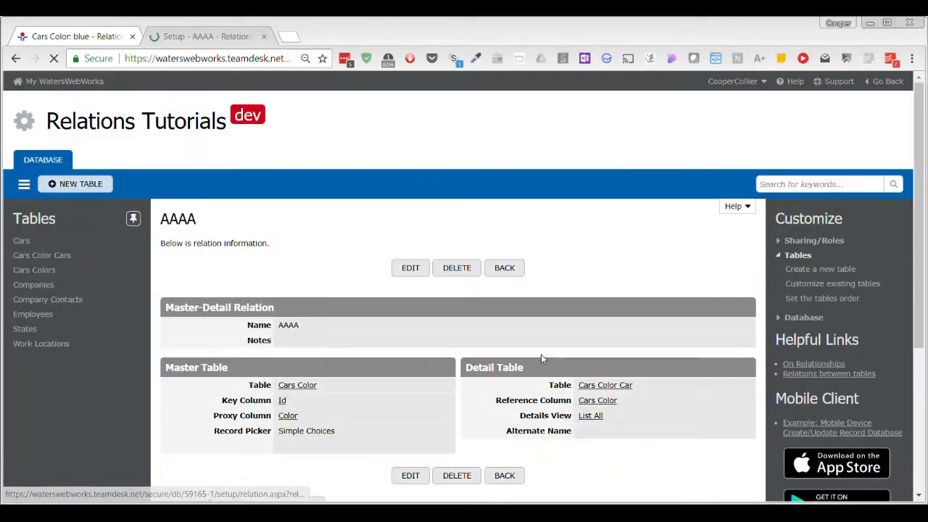
Edit the AAAA relation so its Details View is Model of Car, and save the relation.
{"action": "scroll", "coordinate": [529, 298], "scroll_direction": "down", "scroll_amount": 3}
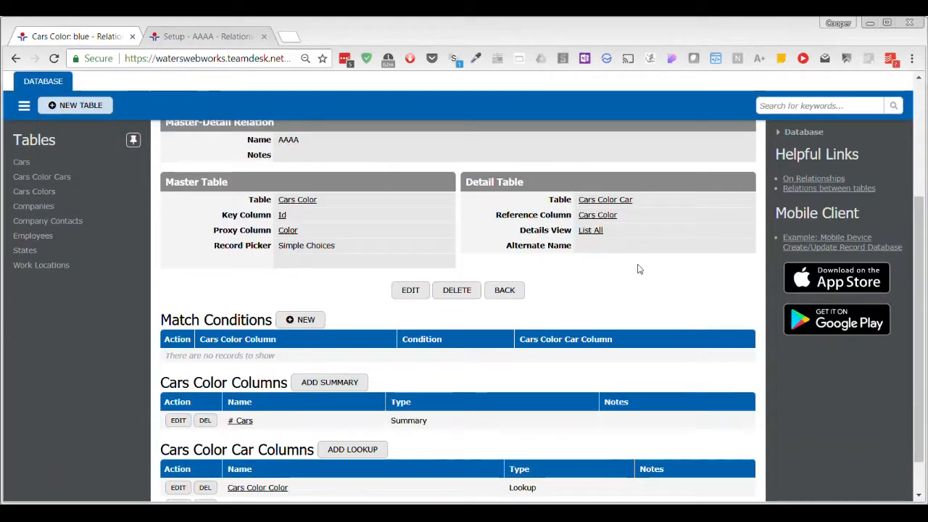
{"action": "left_click", "coordinate": [410, 290]}
{"action": "scroll", "coordinate": [548, 355], "scroll_direction": "down", "scroll_amount": 1}
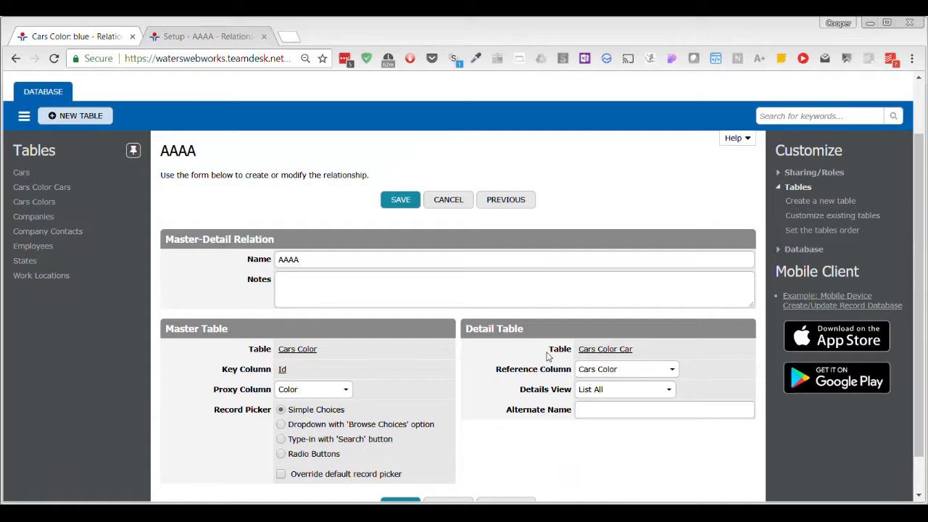
{"action": "left_click", "coordinate": [662, 389]}
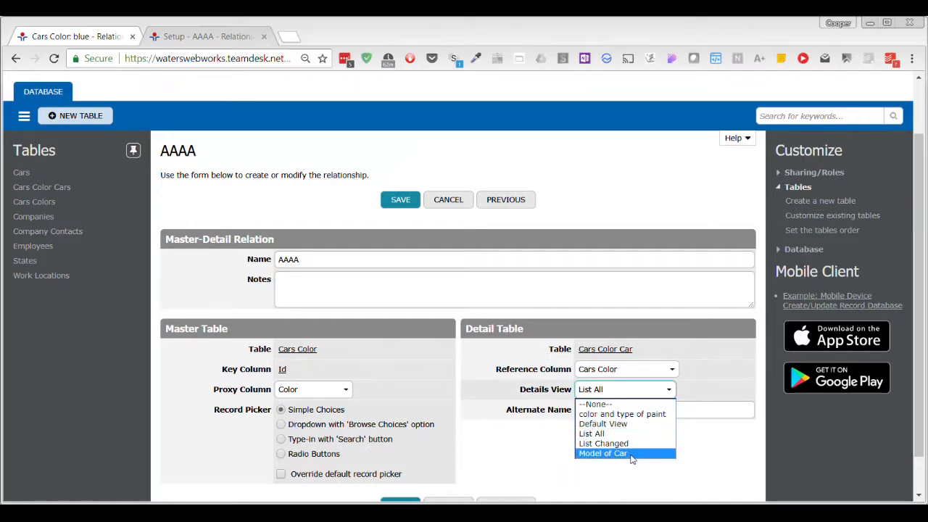
{"action": "left_click", "coordinate": [602, 453]}
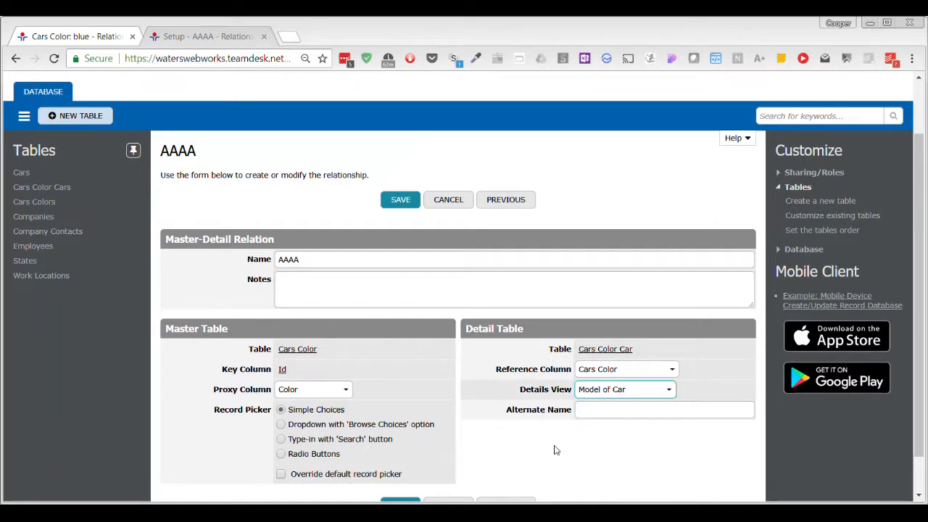
{"action": "left_click", "coordinate": [583, 415]}
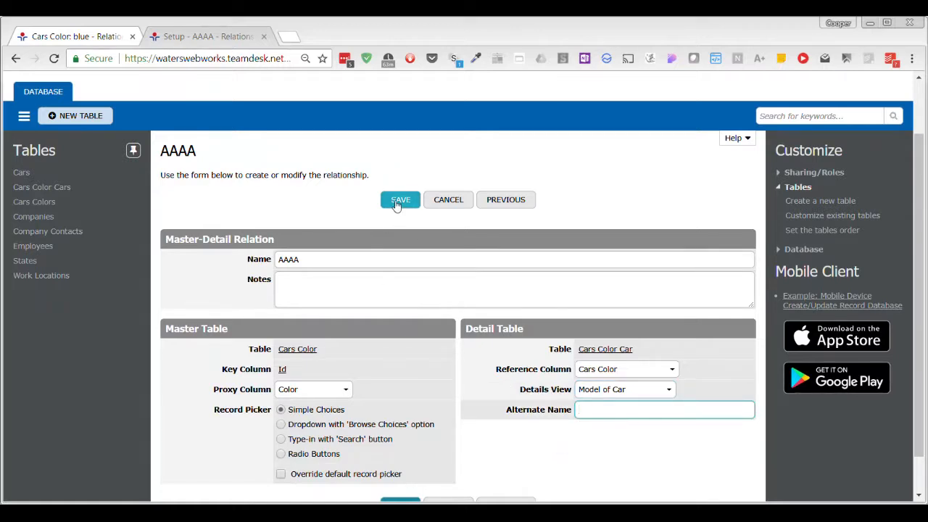
{"action": "left_click", "coordinate": [397, 203]}
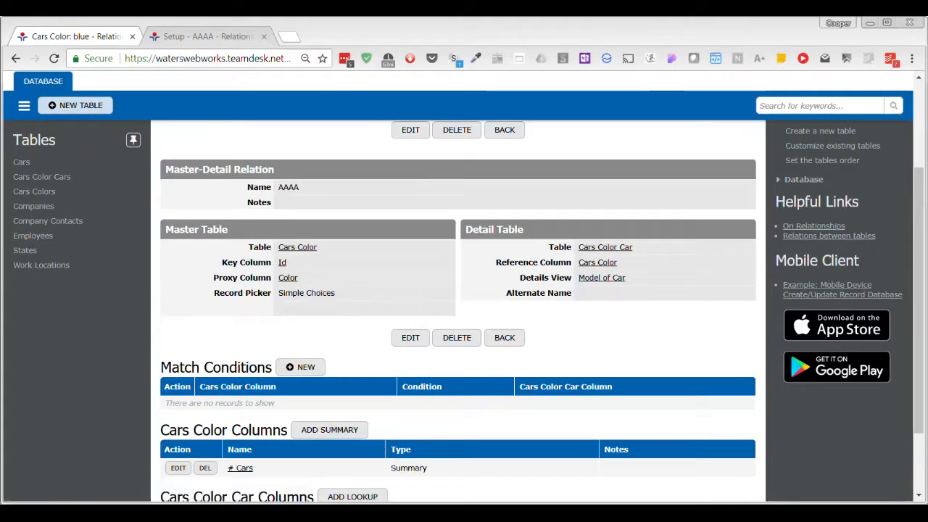
Check the related Cars Color Cars list on the blue color record, and return to the database setup.
{"action": "left_click", "coordinate": [65, 37]}
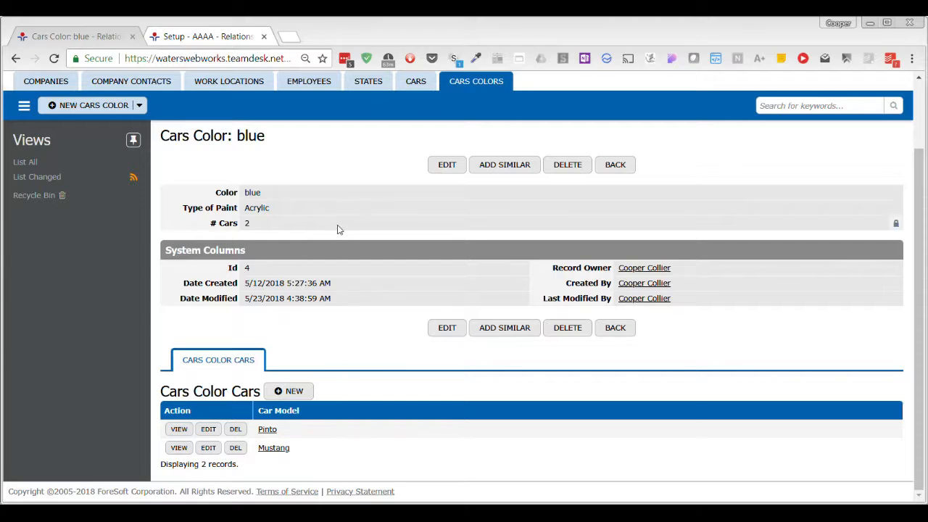
{"action": "left_click", "coordinate": [206, 38]}
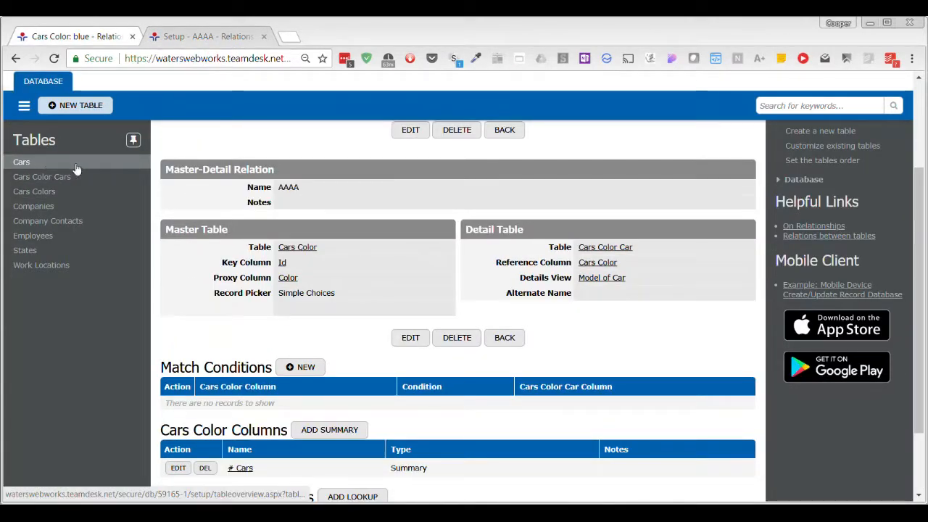